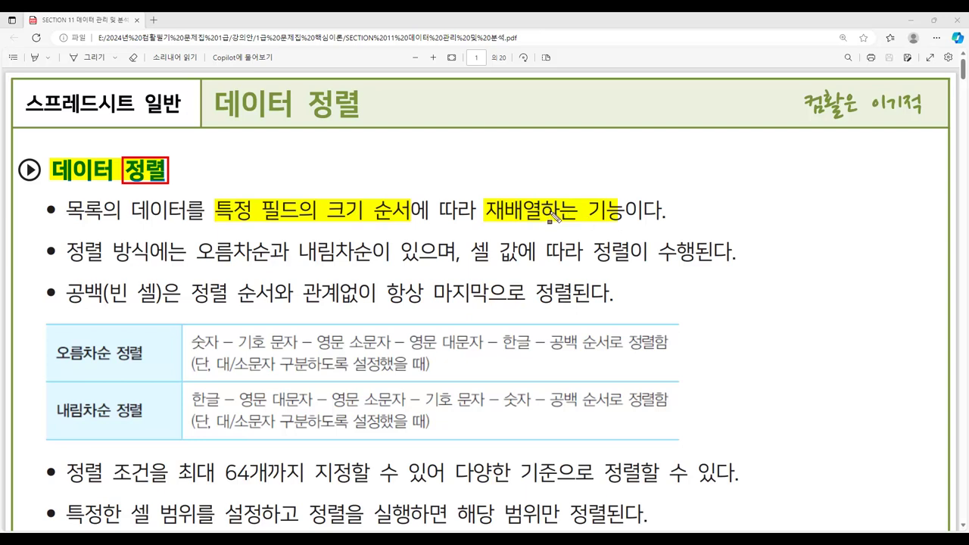
Step: Box 재배열 and highlight 오름차순, 내림차순 and 셀 값에 따라 정렬이 수행 in the first two bullets, and clear the markings
{"action": "left_click_drag", "start_coordinate": [485, 198], "coordinate": [542, 221]}
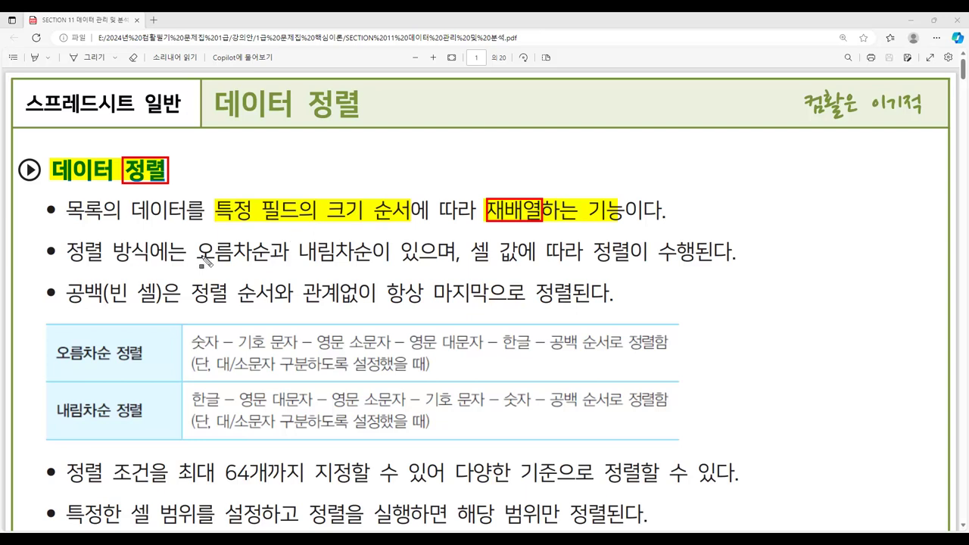
{"action": "mouse_move", "coordinate": [198, 252]}
{"action": "left_mouse_down"}
{"action": "mouse_move", "coordinate": [267, 265]}
{"action": "mouse_move", "coordinate": [299, 247]}
{"action": "mouse_move", "coordinate": [304, 262]}
{"action": "mouse_move", "coordinate": [370, 265]}
{"action": "left_mouse_up"}
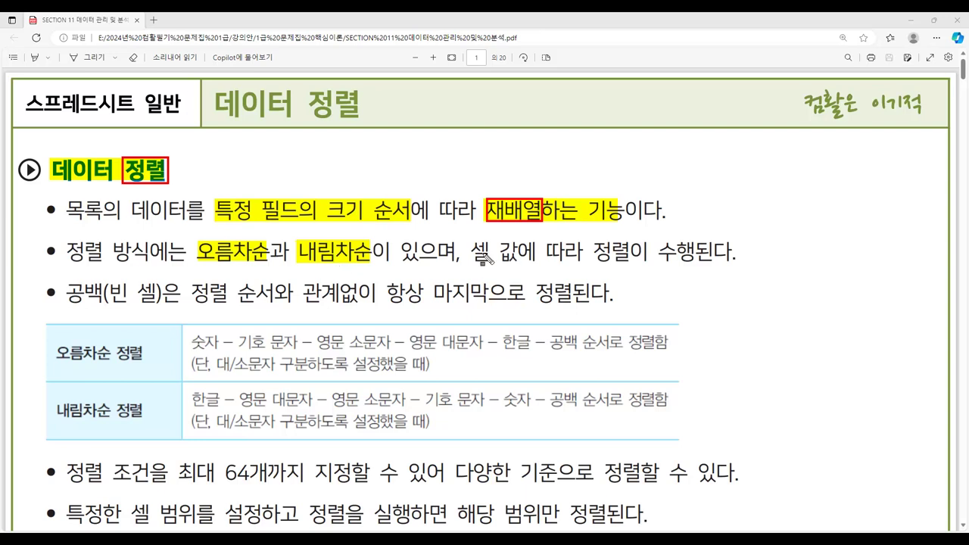
{"action": "left_click_drag", "start_coordinate": [469, 253], "coordinate": [686, 265]}
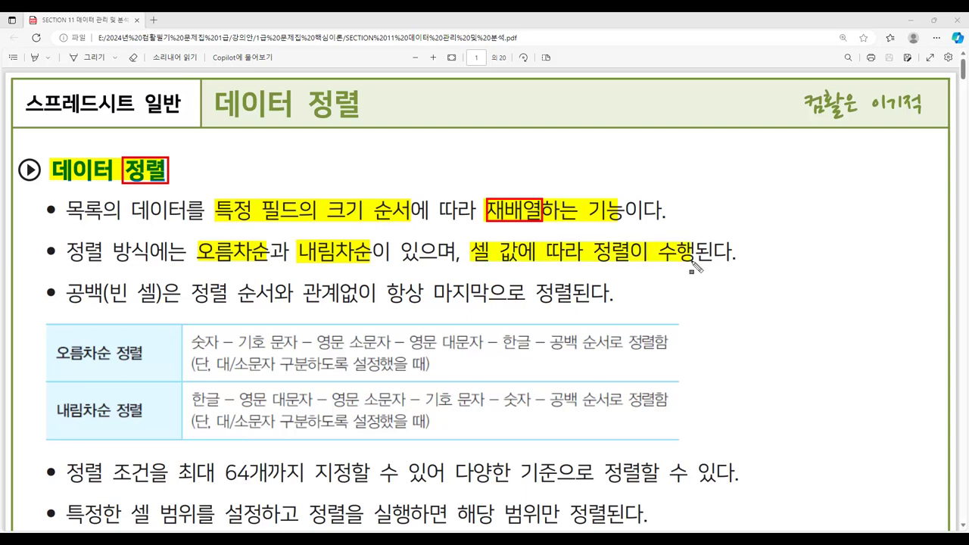
{"action": "key", "text": "F5"}
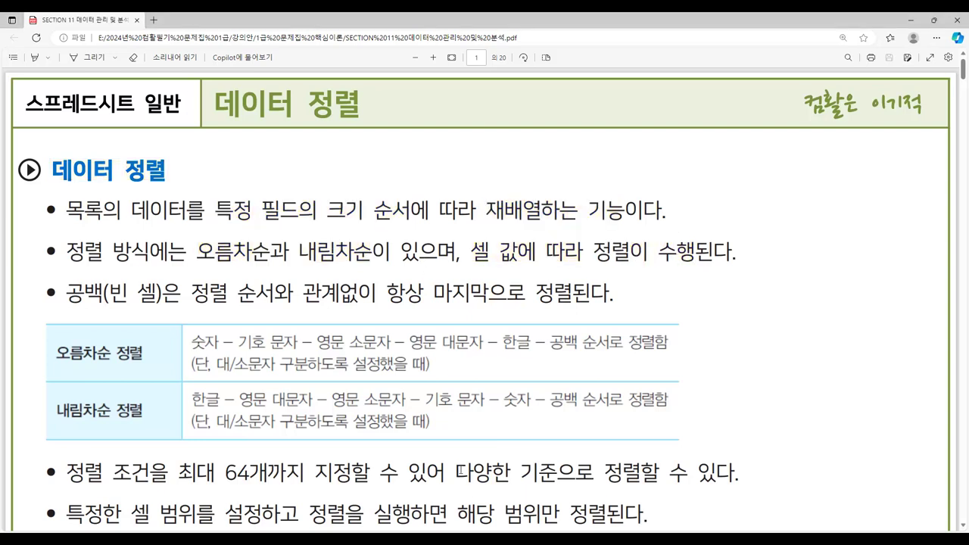
Step: Switch to the Excel workbook and examine the headers 성명, 부서명 and 고과점수 on the 정렬1 sheet
{"action": "key", "text": "alt+Tab"}
{"action": "left_click", "coordinate": [93, 157]}
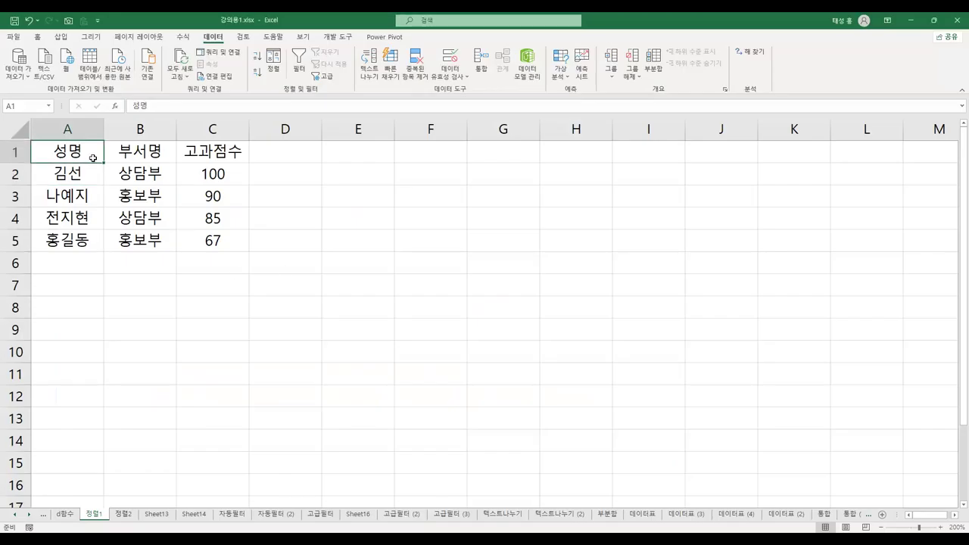
{"action": "left_click", "coordinate": [147, 160]}
{"action": "left_click", "coordinate": [228, 156]}
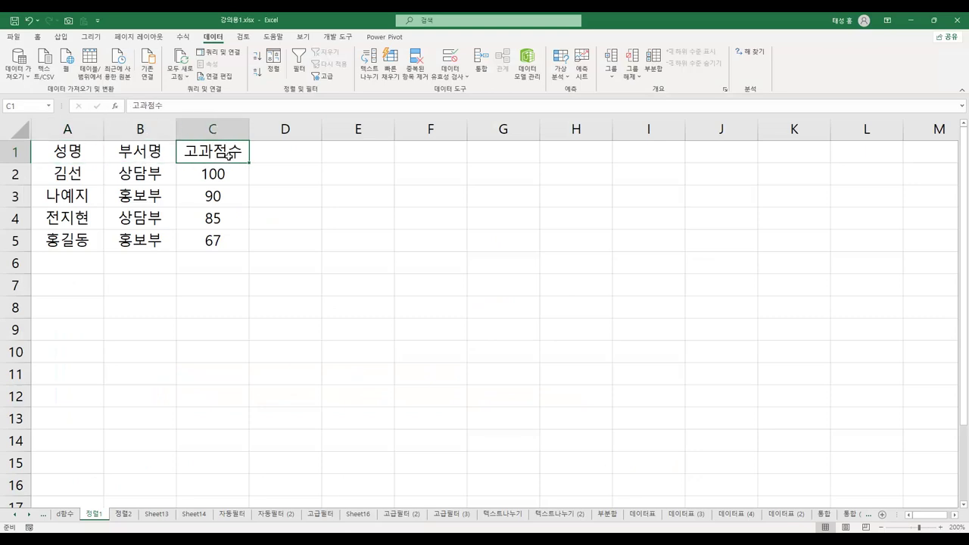
Step: Start a custom sort from cell A2 and toggle the 내 데이터에 머리글 표시 option off and back on
{"action": "left_click", "coordinate": [90, 183]}
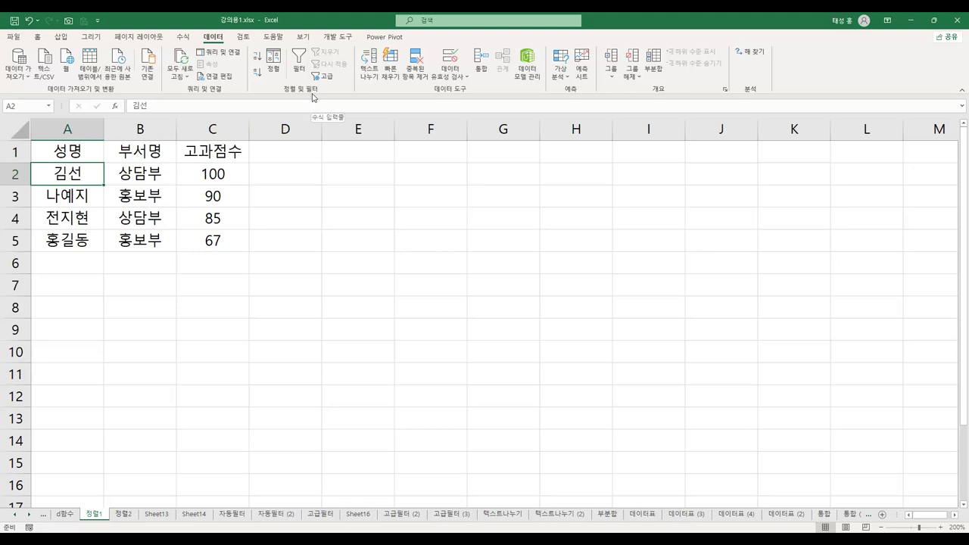
{"action": "left_click", "coordinate": [273, 62]}
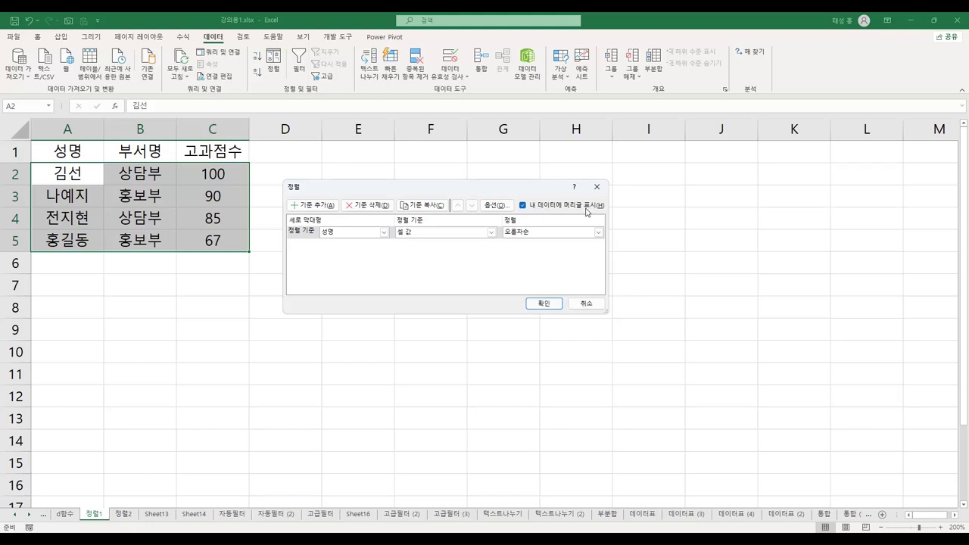
{"action": "left_click", "coordinate": [523, 206]}
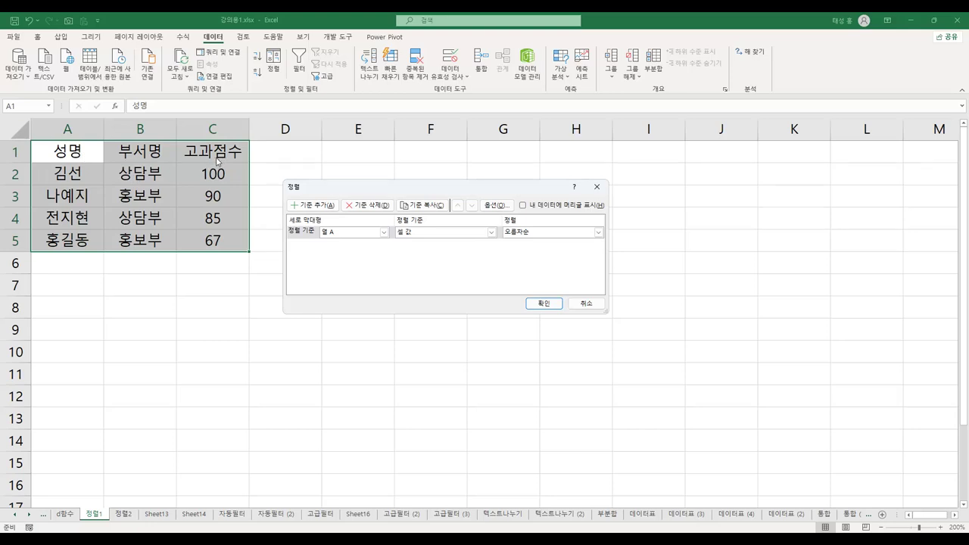
{"action": "left_click", "coordinate": [522, 205]}
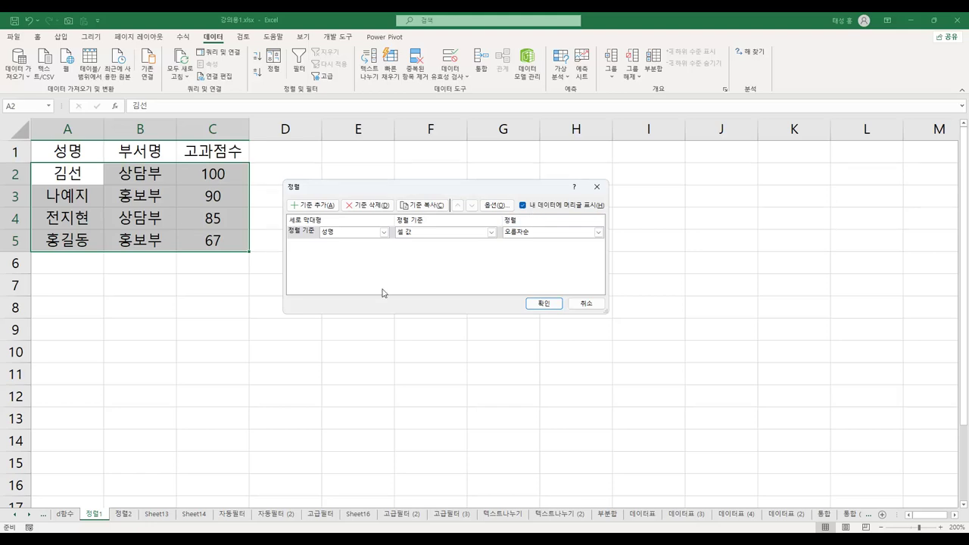
Step: Sort the table by 성명 on 셀 값 in descending order (내림차순)
{"action": "left_click", "coordinate": [384, 232]}
{"action": "left_click", "coordinate": [345, 243]}
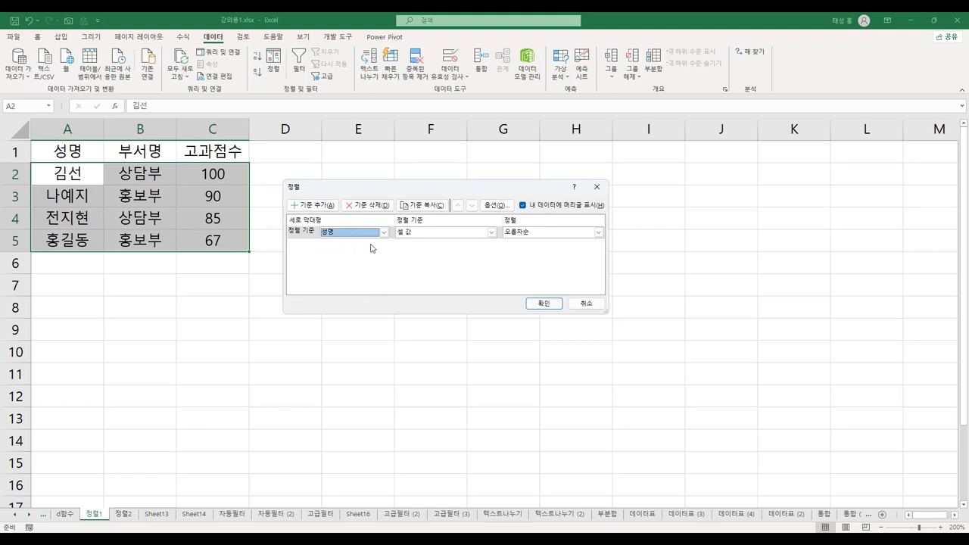
{"action": "left_click", "coordinate": [491, 233]}
{"action": "left_click", "coordinate": [411, 245]}
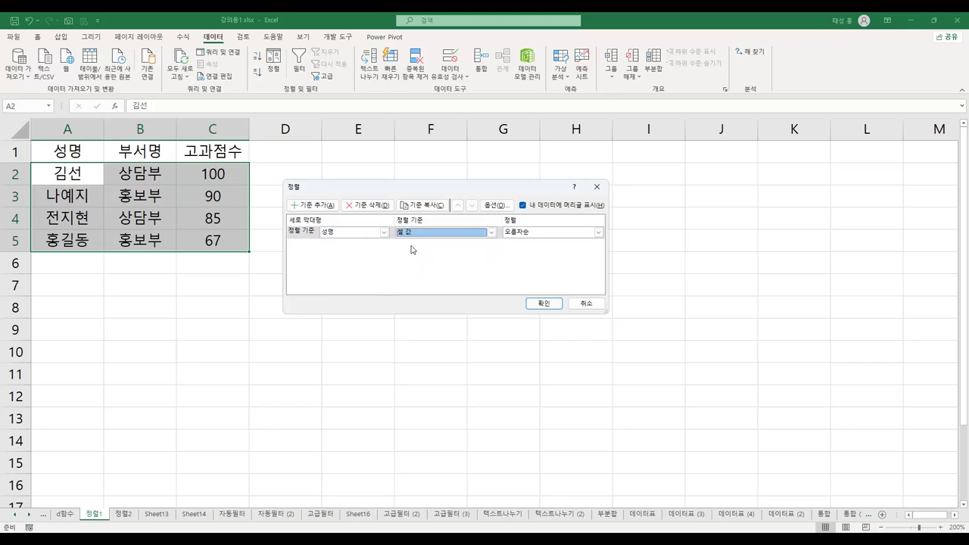
{"action": "left_click", "coordinate": [597, 232]}
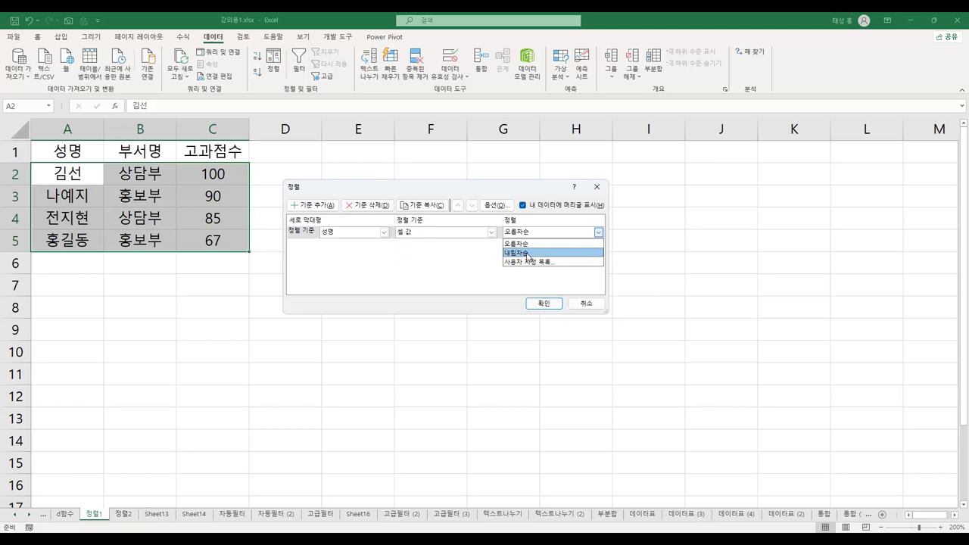
{"action": "left_click", "coordinate": [527, 254]}
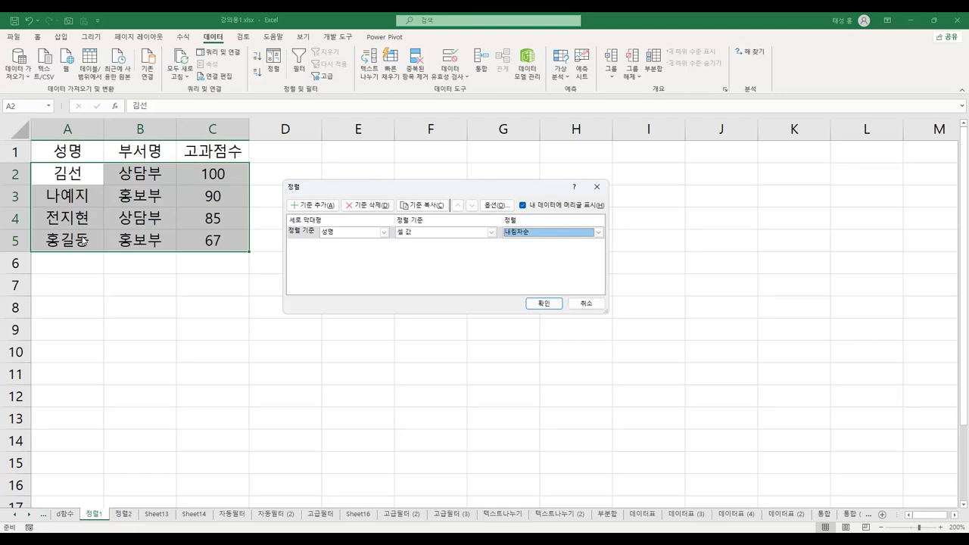
{"action": "left_click", "coordinate": [543, 304]}
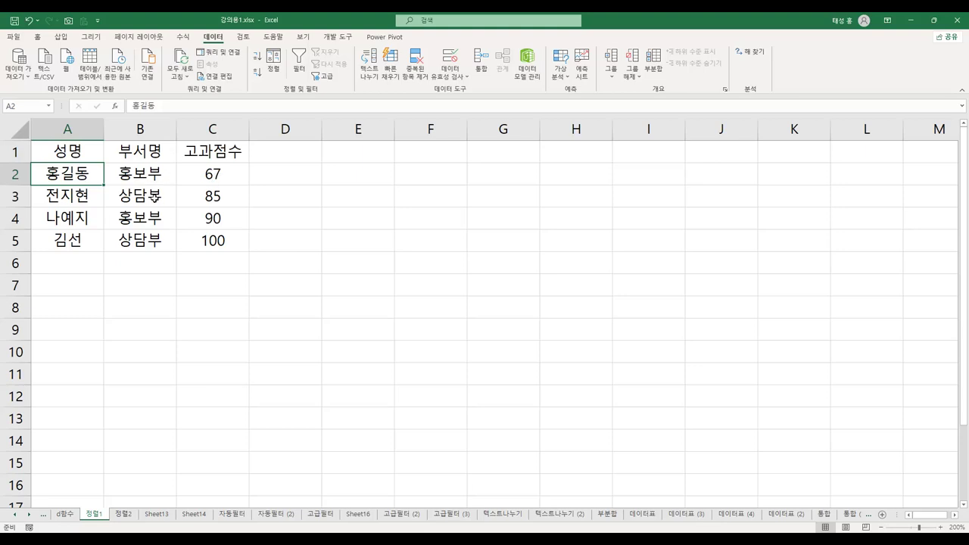
Step: Sort the table by 부서명 in ascending order (오름차순)
{"action": "left_click", "coordinate": [274, 61]}
{"action": "left_click", "coordinate": [384, 232]}
{"action": "left_click", "coordinate": [347, 253]}
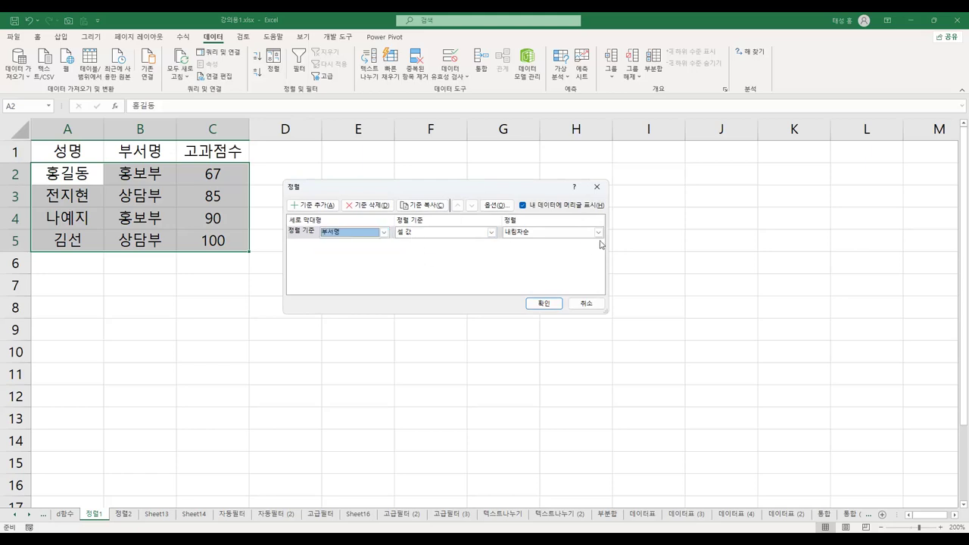
{"action": "left_click", "coordinate": [597, 232]}
{"action": "left_click", "coordinate": [540, 245]}
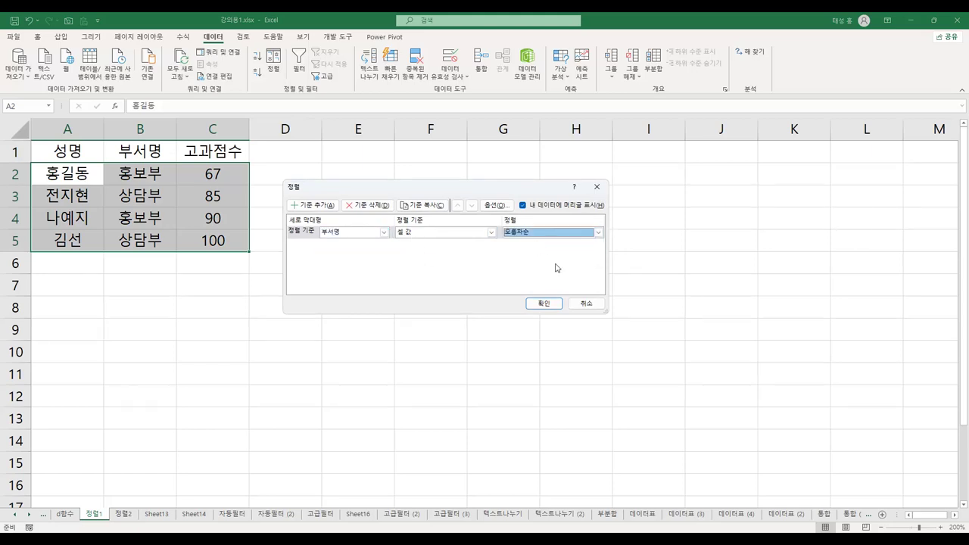
{"action": "left_click", "coordinate": [546, 303]}
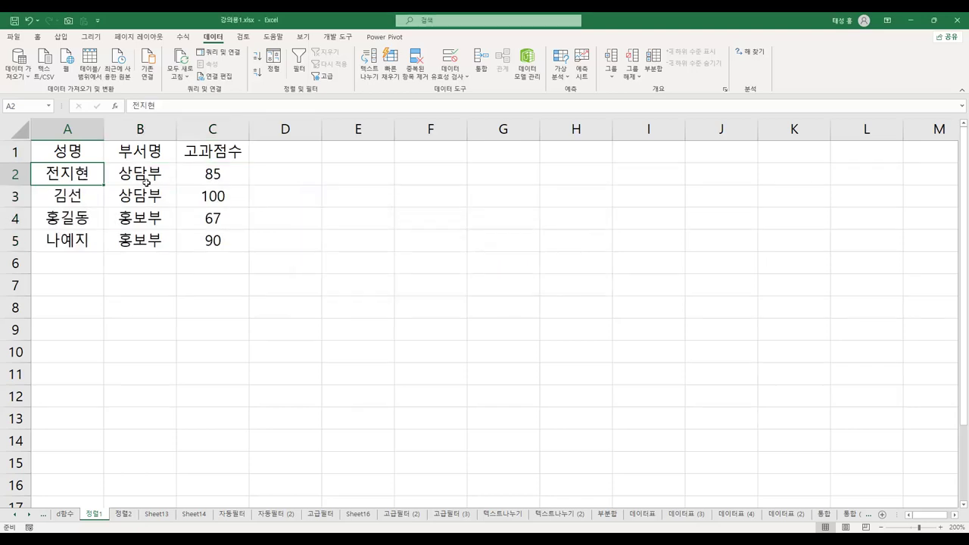
Step: Sort the table by 고과점수 in descending order (내림차순)
{"action": "left_click", "coordinate": [274, 71]}
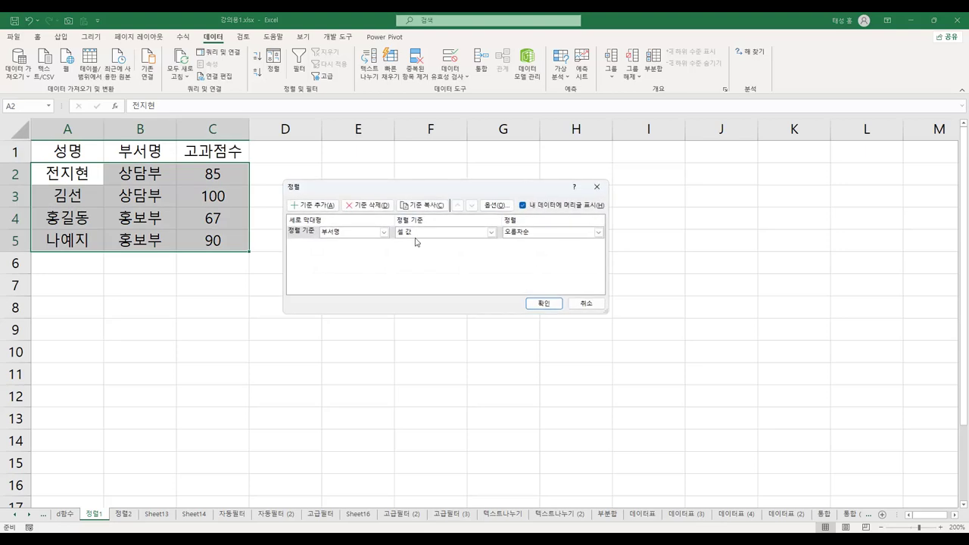
{"action": "left_click", "coordinate": [384, 232]}
{"action": "left_click", "coordinate": [347, 261]}
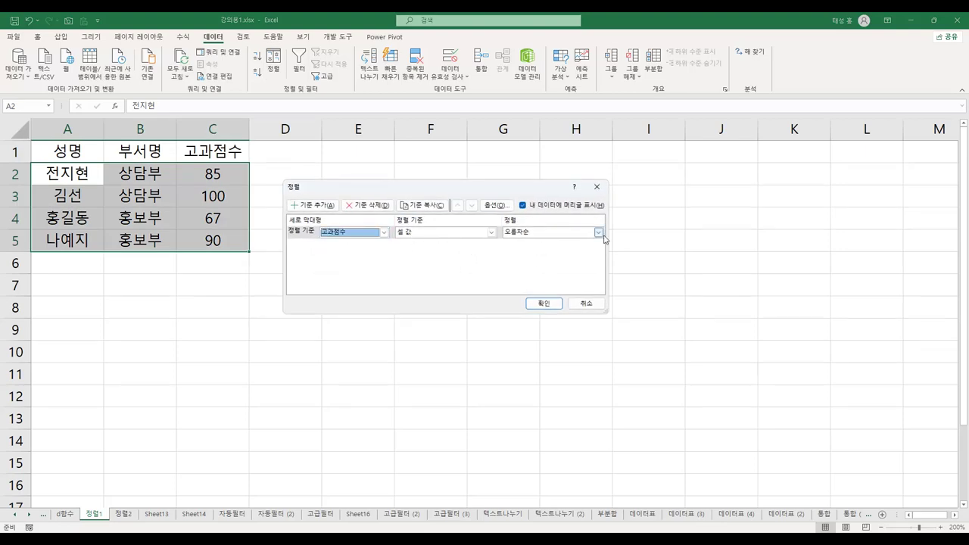
{"action": "left_click", "coordinate": [598, 233]}
{"action": "left_click", "coordinate": [529, 254]}
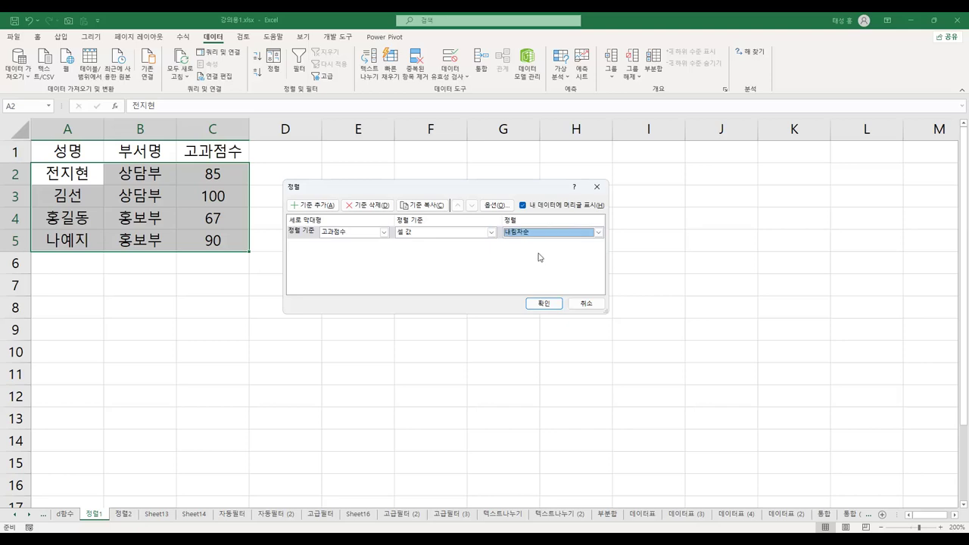
{"action": "left_click", "coordinate": [552, 303]}
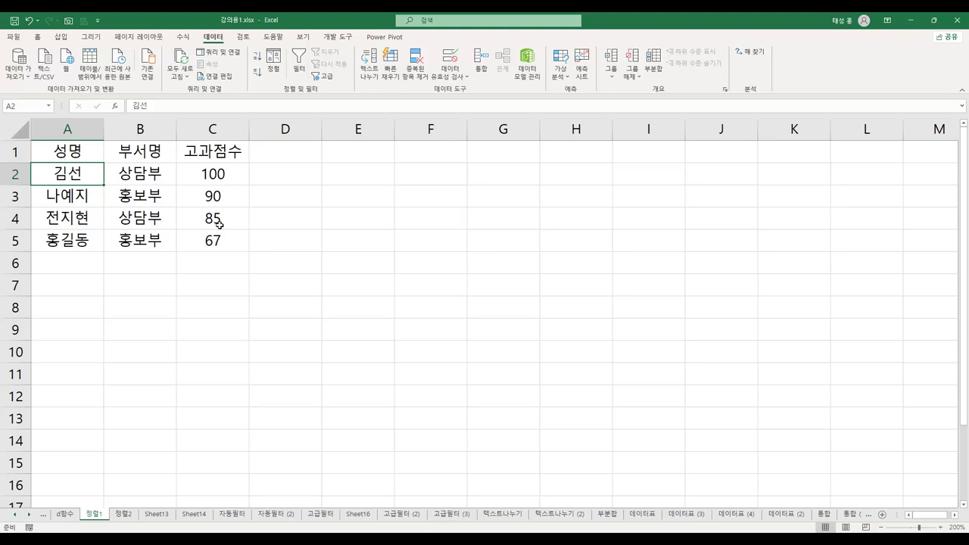
Step: Switch to the PDF in Edge, highlight 공백(빈 셀) and 항상 마지막으로 정렬 in the third bullet, and box 항상 마지막 in red
{"action": "key", "text": "alt+Tab"}
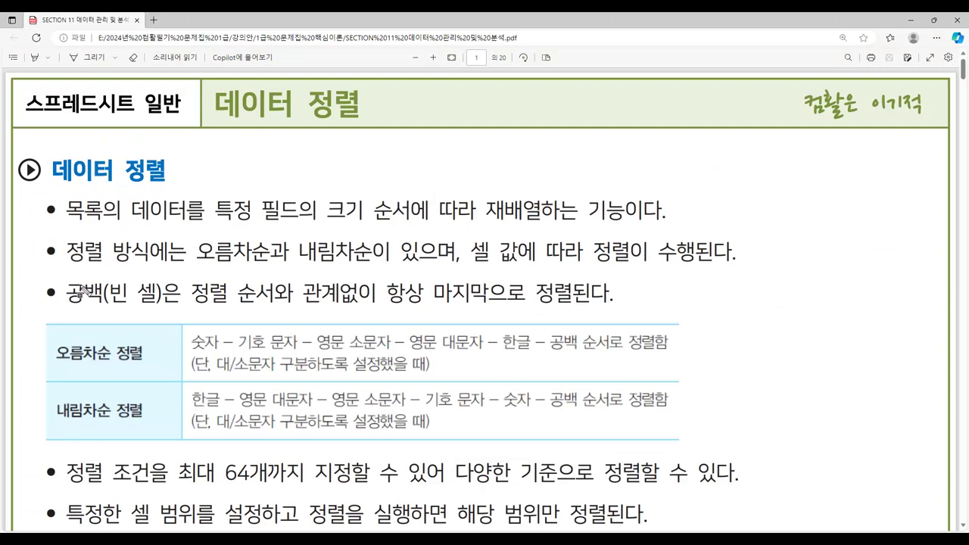
{"action": "left_click_drag", "start_coordinate": [68, 286], "coordinate": [157, 306]}
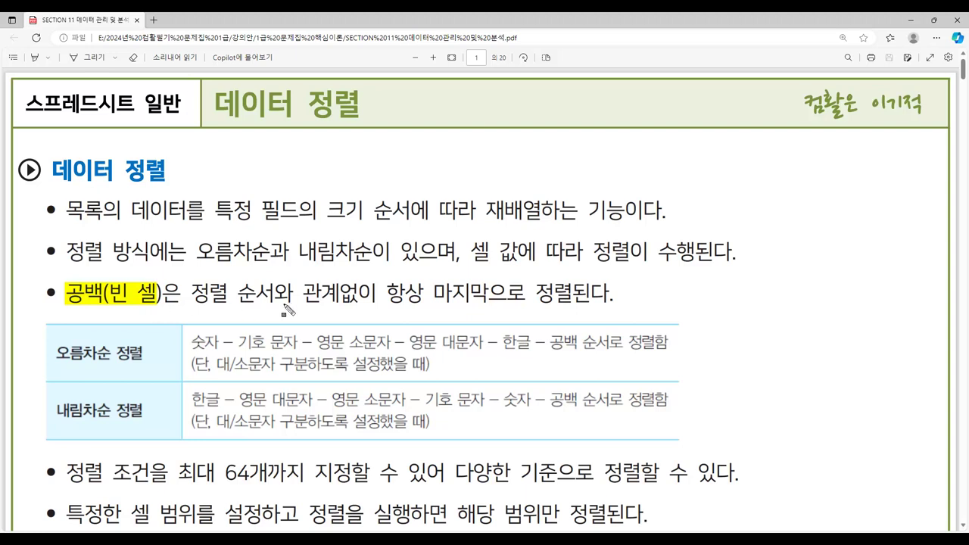
{"action": "left_click_drag", "start_coordinate": [382, 295], "coordinate": [576, 295]}
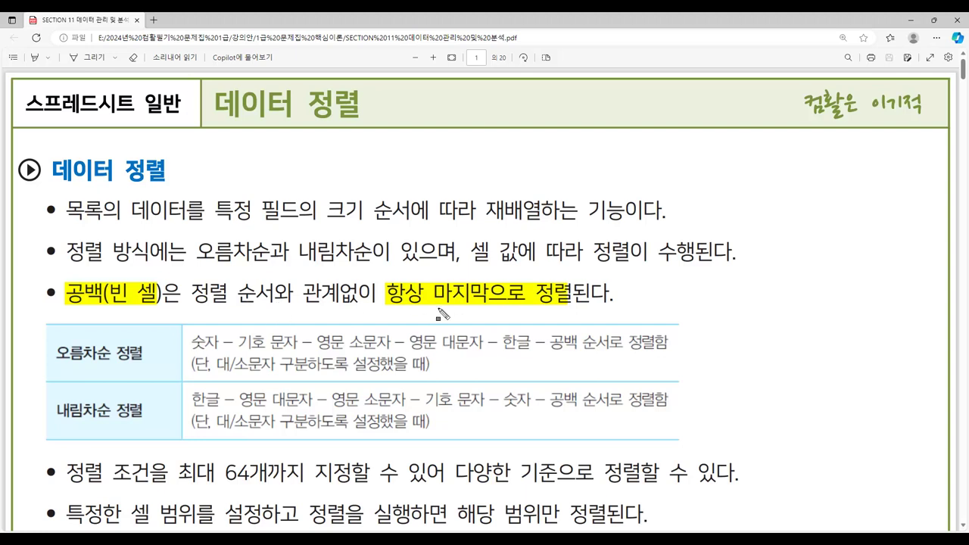
{"action": "left_click_drag", "start_coordinate": [384, 281], "coordinate": [488, 307]}
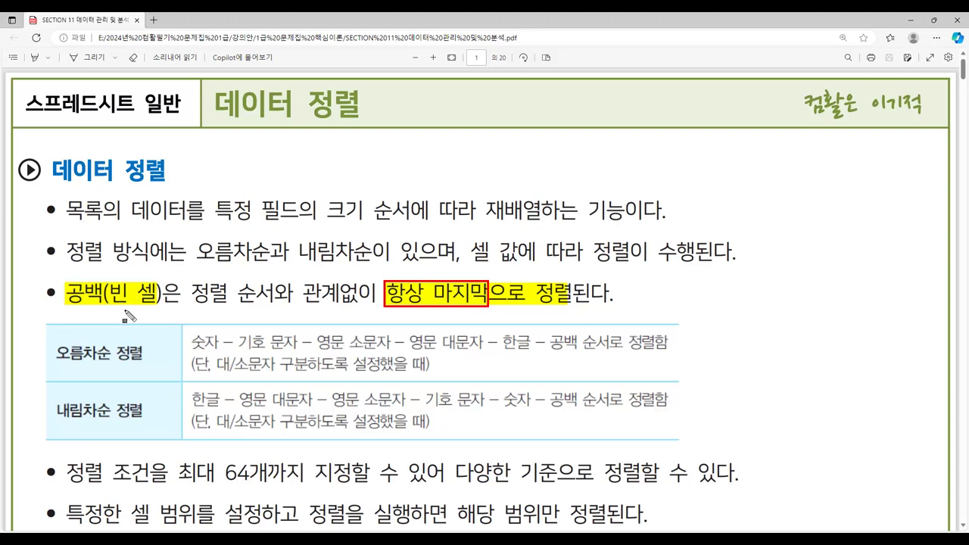
Step: Highlight and box the 오름차순 정렬 label, and highlight 숫자, 기호 문자, 소, 대, 한글, 공백 and 대/소문자 구분하도록 설정 in its description
{"action": "left_click_drag", "start_coordinate": [53, 353], "coordinate": [143, 352]}
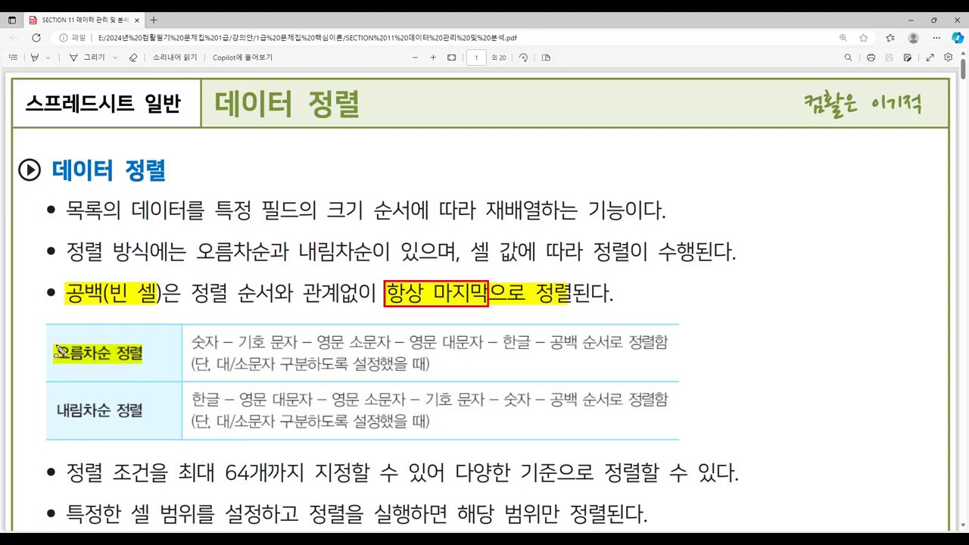
{"action": "mouse_move", "coordinate": [55, 345]}
{"action": "left_mouse_down"}
{"action": "mouse_move", "coordinate": [75, 363]}
{"action": "mouse_move", "coordinate": [142, 363]}
{"action": "left_mouse_up"}
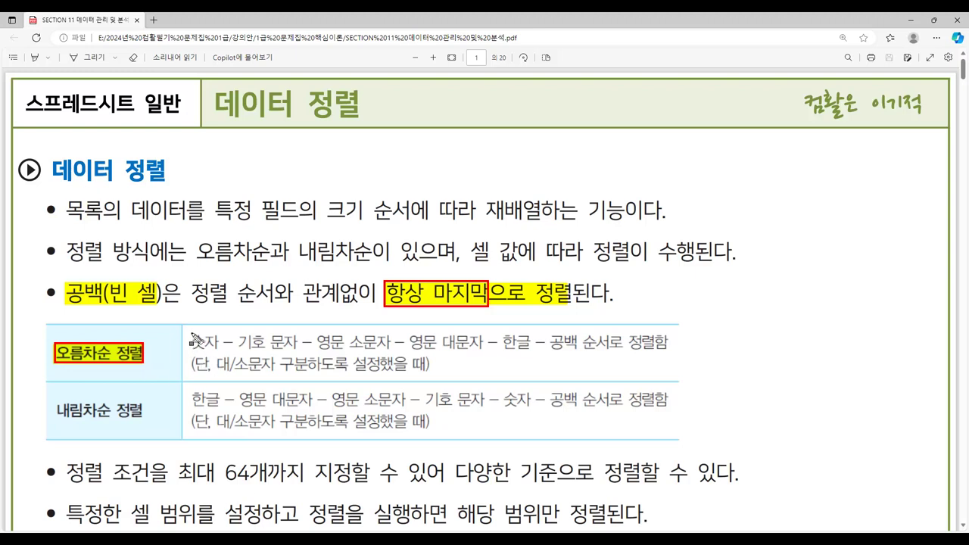
{"action": "left_click_drag", "start_coordinate": [193, 341], "coordinate": [296, 342]}
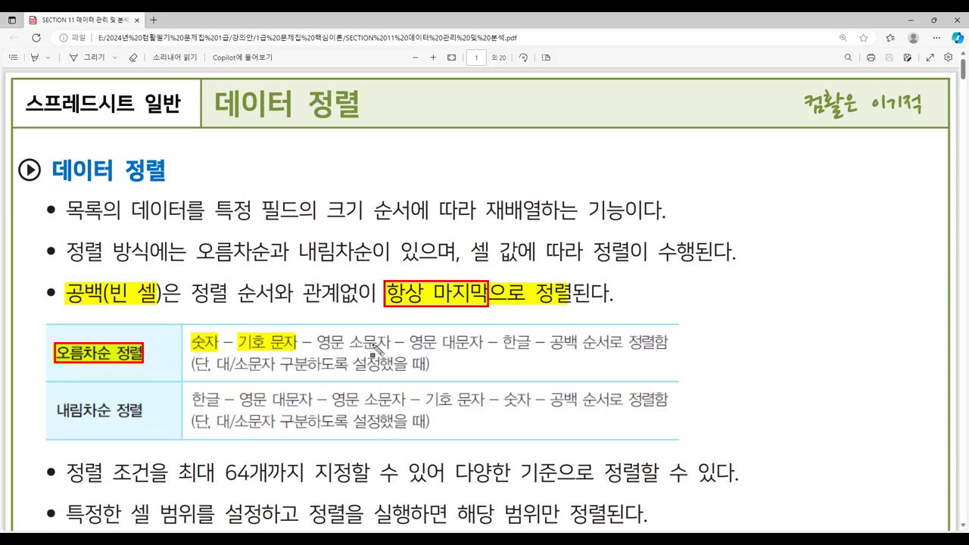
{"action": "left_click_drag", "start_coordinate": [349, 342], "coordinate": [364, 342]}
{"action": "left_click_drag", "start_coordinate": [440, 342], "coordinate": [455, 342]}
{"action": "left_click_drag", "start_coordinate": [214, 364], "coordinate": [372, 364]}
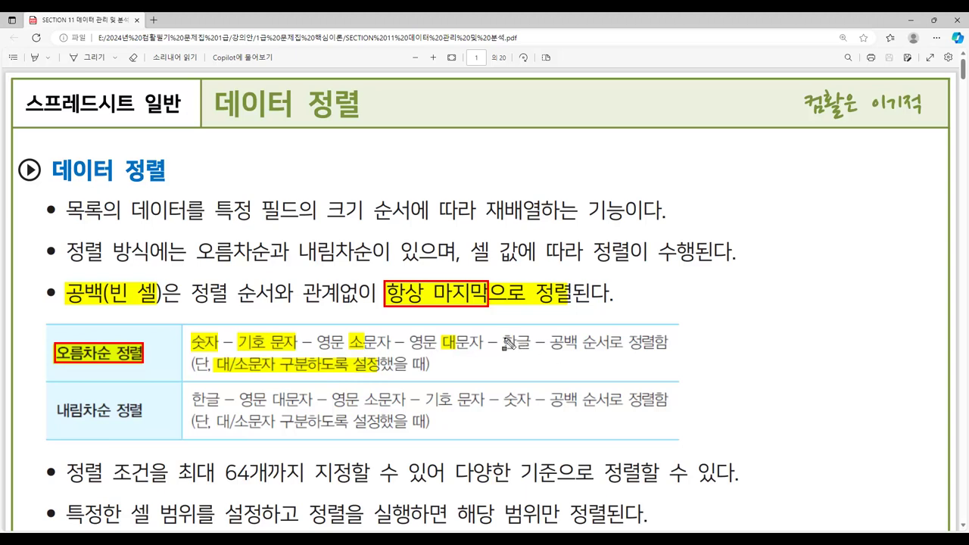
{"action": "left_click_drag", "start_coordinate": [503, 344], "coordinate": [578, 345]}
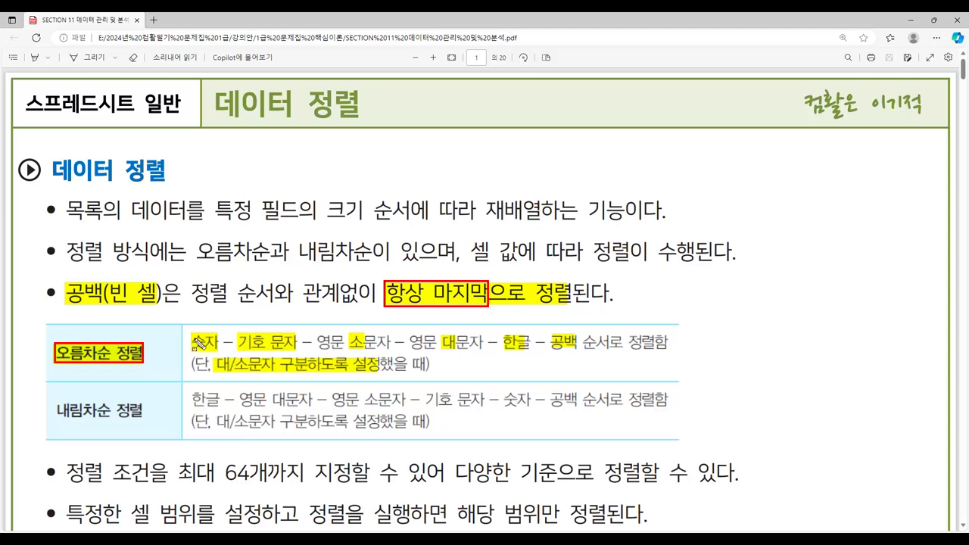
Step: Draw red boxes around the key syllables 숫, 기, 소, 대, 한 and 공 in the ascending sort order row
{"action": "mouse_move", "coordinate": [199, 342]}
{"action": "left_mouse_down"}
{"action": "mouse_move", "coordinate": [191, 337]}
{"action": "mouse_move", "coordinate": [204, 353]}
{"action": "mouse_move", "coordinate": [252, 341]}
{"action": "mouse_move", "coordinate": [255, 353]}
{"action": "left_mouse_up"}
{"action": "mouse_move", "coordinate": [348, 334]}
{"action": "left_mouse_down"}
{"action": "mouse_move", "coordinate": [348, 347]}
{"action": "mouse_move", "coordinate": [356, 338]}
{"action": "mouse_move", "coordinate": [364, 352]}
{"action": "left_mouse_up"}
{"action": "mouse_move", "coordinate": [440, 334]}
{"action": "left_mouse_down"}
{"action": "mouse_move", "coordinate": [440, 350]}
{"action": "mouse_move", "coordinate": [457, 352]}
{"action": "mouse_move", "coordinate": [502, 349]}
{"action": "mouse_move", "coordinate": [517, 335]}
{"action": "mouse_move", "coordinate": [517, 352]}
{"action": "mouse_move", "coordinate": [563, 350]}
{"action": "left_mouse_up"}
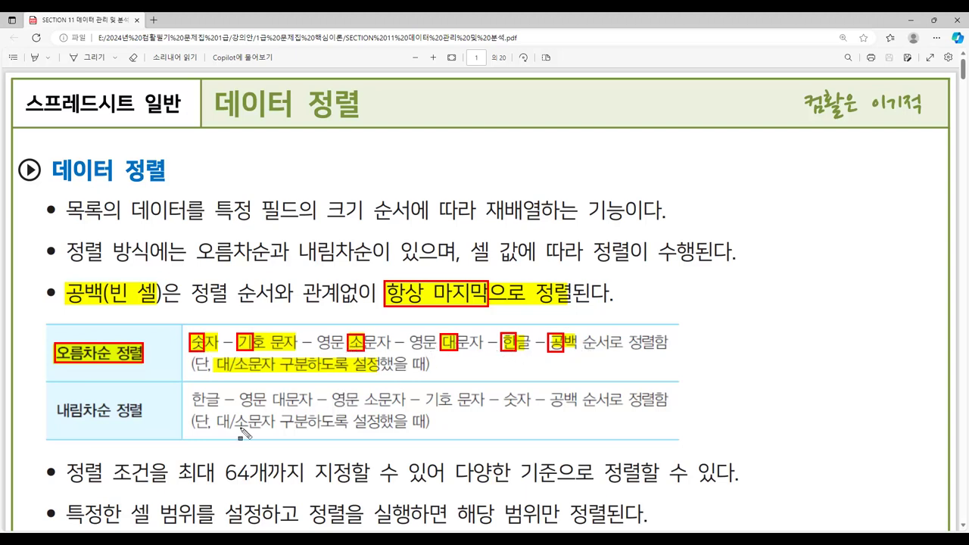
Step: Highlight 내림차순 정렬 and 공백 in its row, and draw a blue arrow from 한글 back to 숫자 in the ascending row
{"action": "left_click_drag", "start_coordinate": [55, 410], "coordinate": [148, 412]}
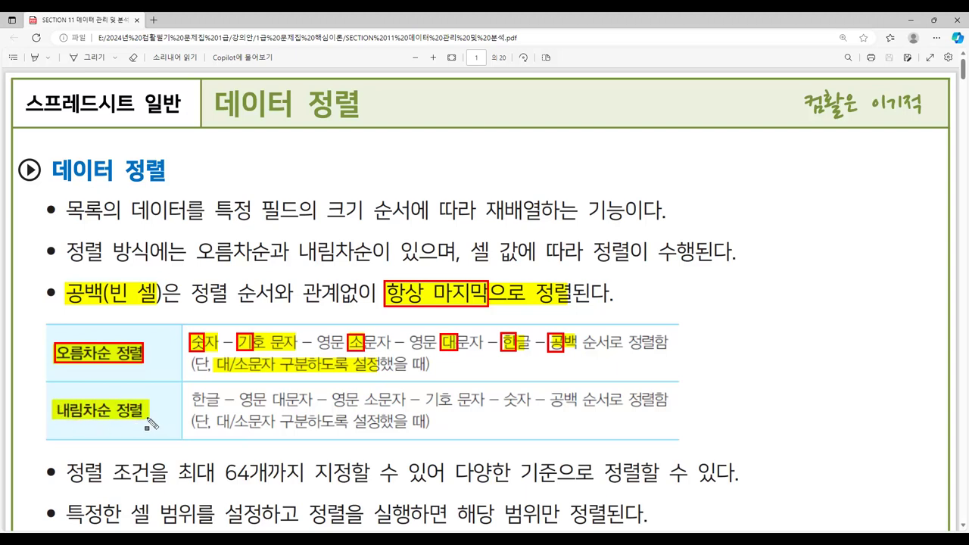
{"action": "left_click_drag", "start_coordinate": [553, 394], "coordinate": [580, 395]}
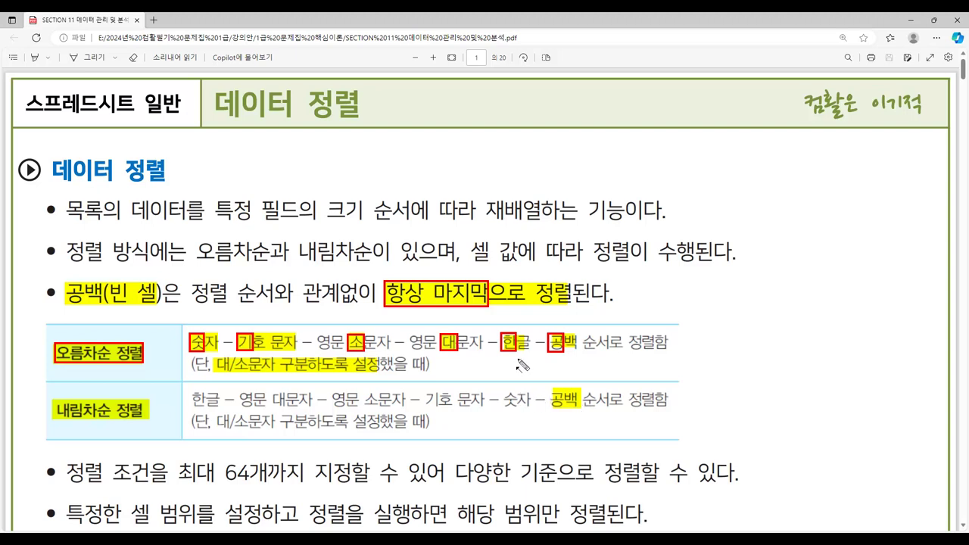
{"action": "left_click_drag", "start_coordinate": [527, 348], "coordinate": [194, 353]}
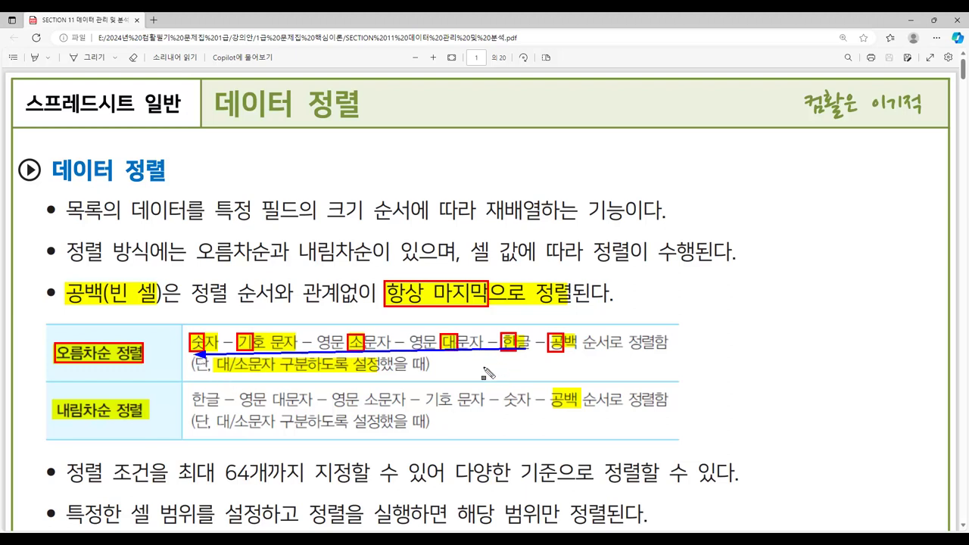
Step: Highlight the descending order from 한글 to 숫자, box the 내림차순 정렬 label in red, and clear all annotations
{"action": "left_click_drag", "start_coordinate": [191, 399], "coordinate": [535, 409]}
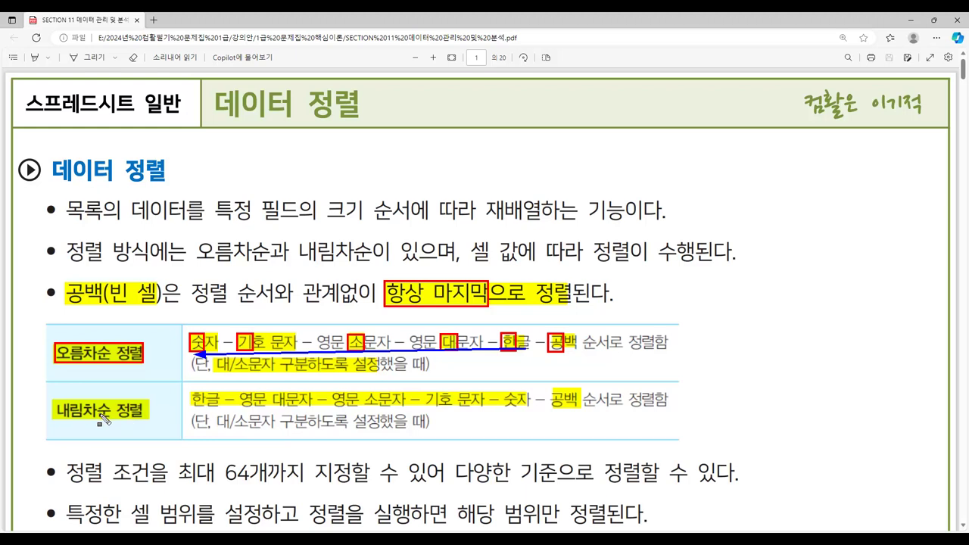
{"action": "mouse_move", "coordinate": [52, 401]}
{"action": "left_mouse_down"}
{"action": "mouse_move", "coordinate": [53, 418]}
{"action": "mouse_move", "coordinate": [152, 426]}
{"action": "mouse_move", "coordinate": [140, 421]}
{"action": "mouse_move", "coordinate": [151, 403]}
{"action": "left_mouse_up"}
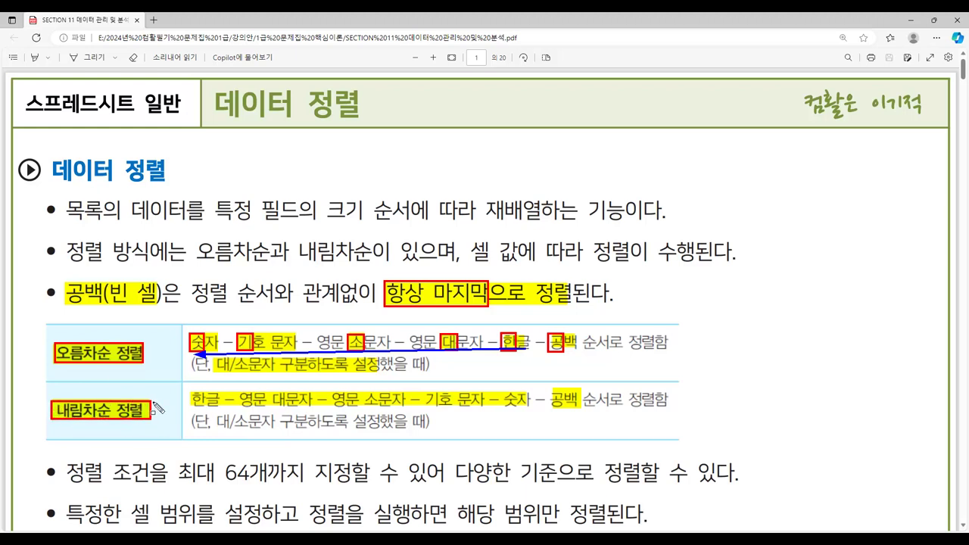
{"action": "key", "text": "Escape"}
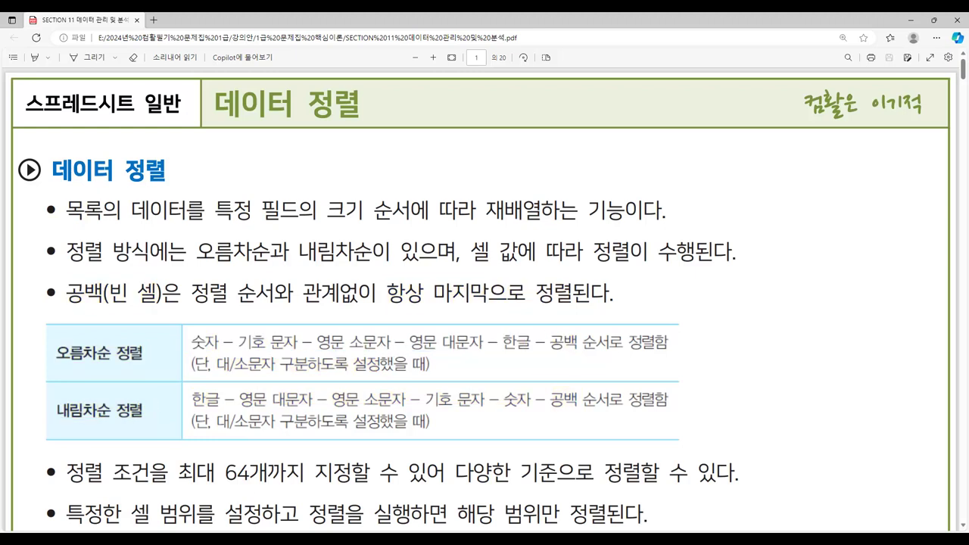
Step: Switch to Excel, open the 정렬2 sheet, and examine the sample values in cells A1 to A6 one by one
{"action": "key", "text": "alt+Tab"}
{"action": "left_click", "coordinate": [122, 515]}
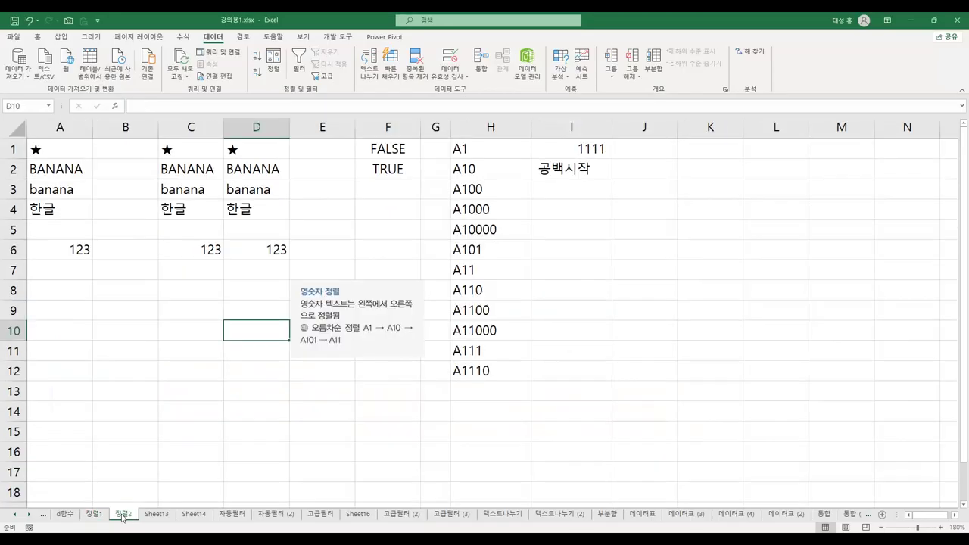
{"action": "left_click", "coordinate": [63, 158]}
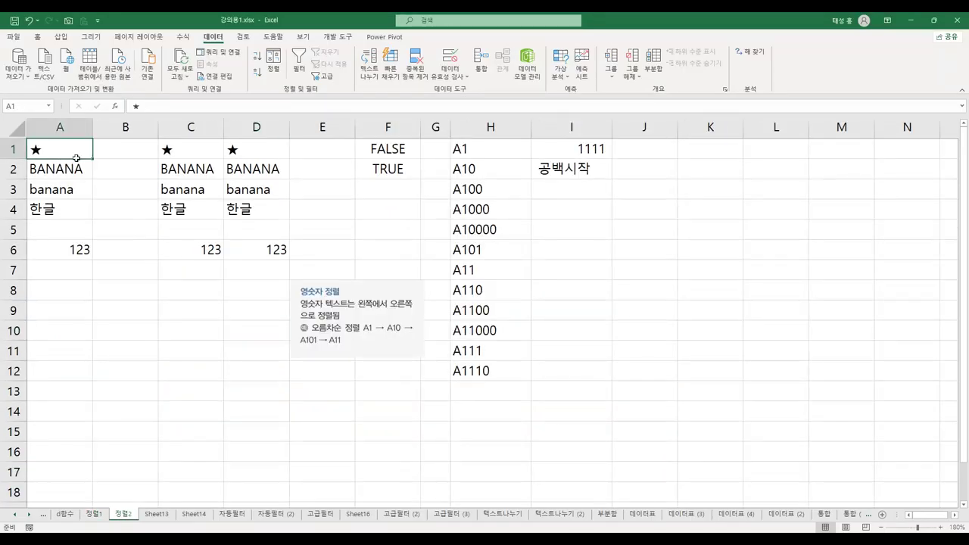
{"action": "left_click", "coordinate": [77, 170]}
{"action": "left_click", "coordinate": [75, 190]}
{"action": "left_click", "coordinate": [70, 207]}
{"action": "left_click", "coordinate": [67, 231]}
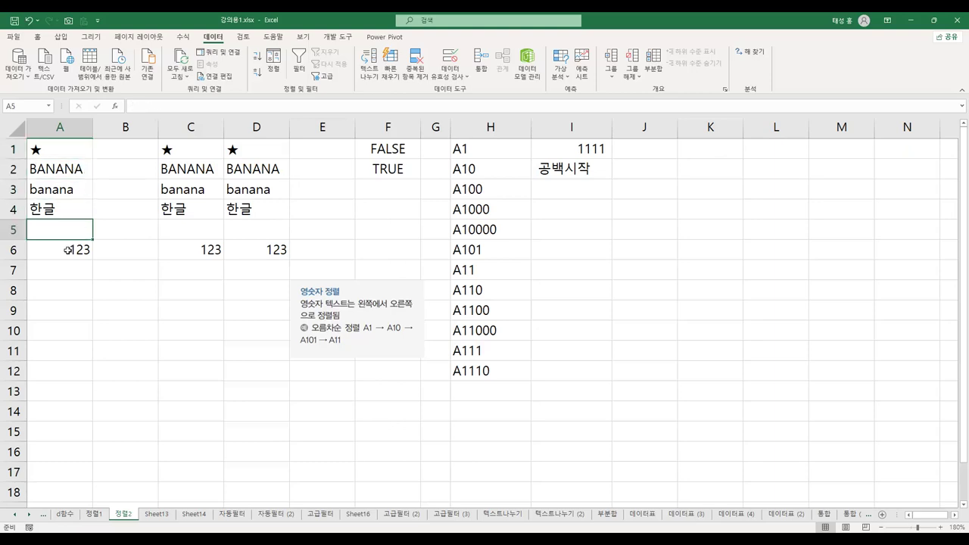
{"action": "left_click", "coordinate": [73, 247]}
Step: Sort only the selected range C1:C6 ascending by cell values, case-sensitive, top to bottom and without a header row
{"action": "left_click_drag", "start_coordinate": [190, 149], "coordinate": [192, 241]}
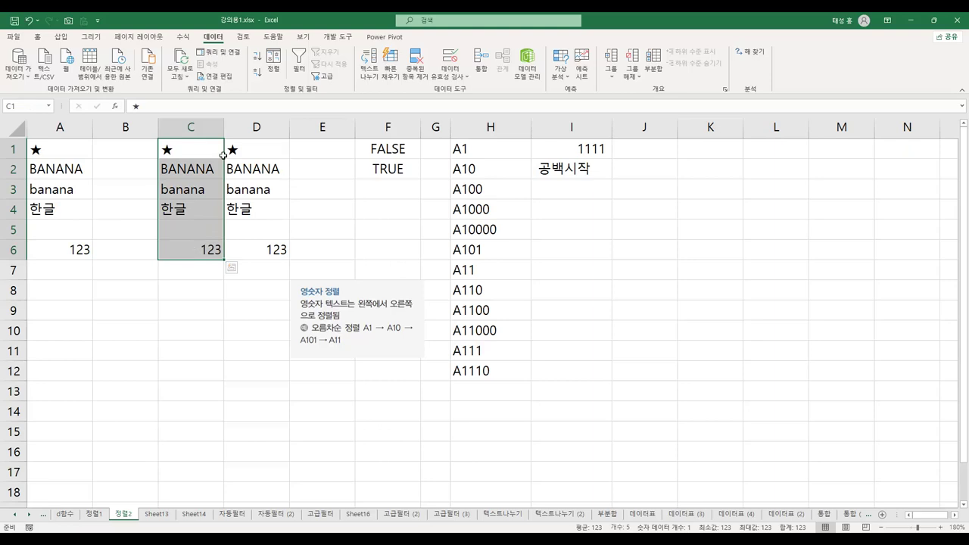
{"action": "left_click", "coordinate": [273, 61]}
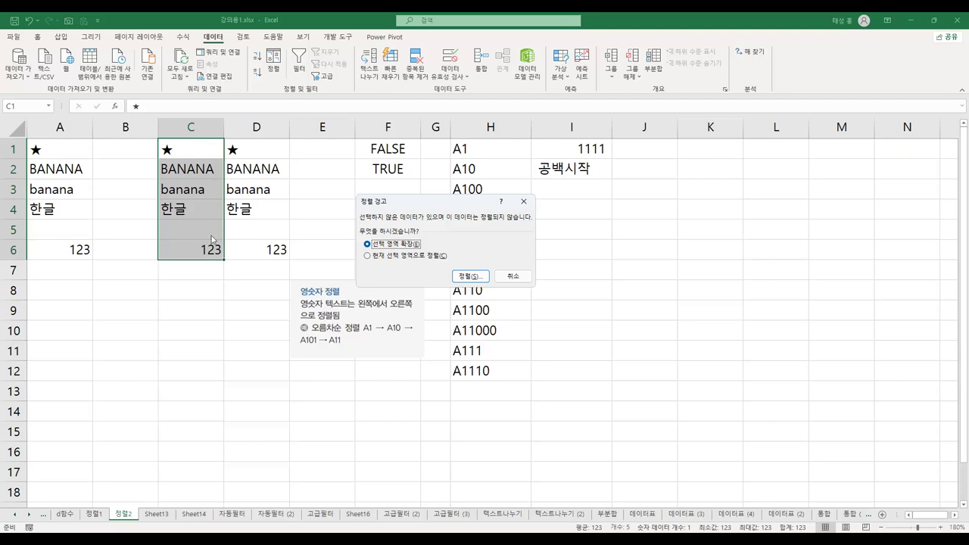
{"action": "left_click", "coordinate": [369, 257]}
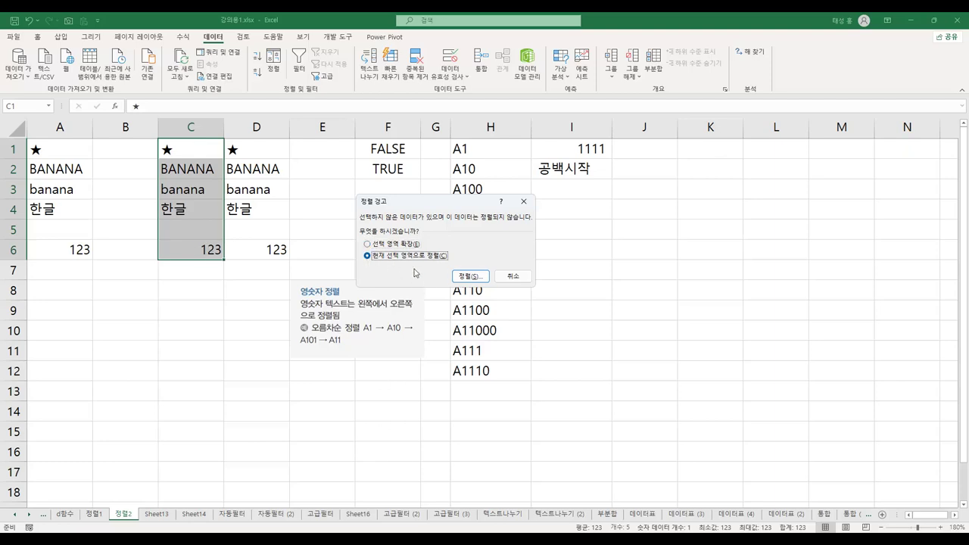
{"action": "left_click", "coordinate": [470, 275]}
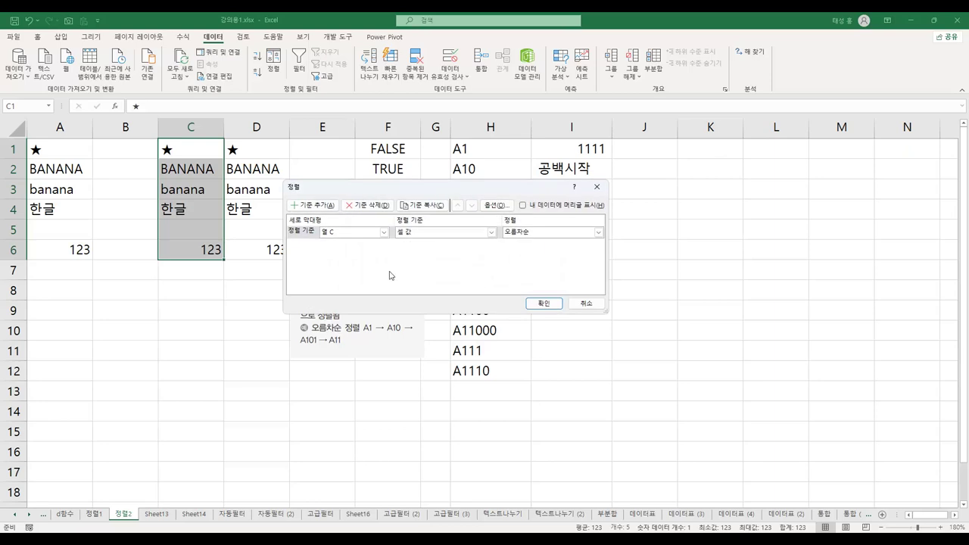
{"action": "left_click", "coordinate": [499, 206]}
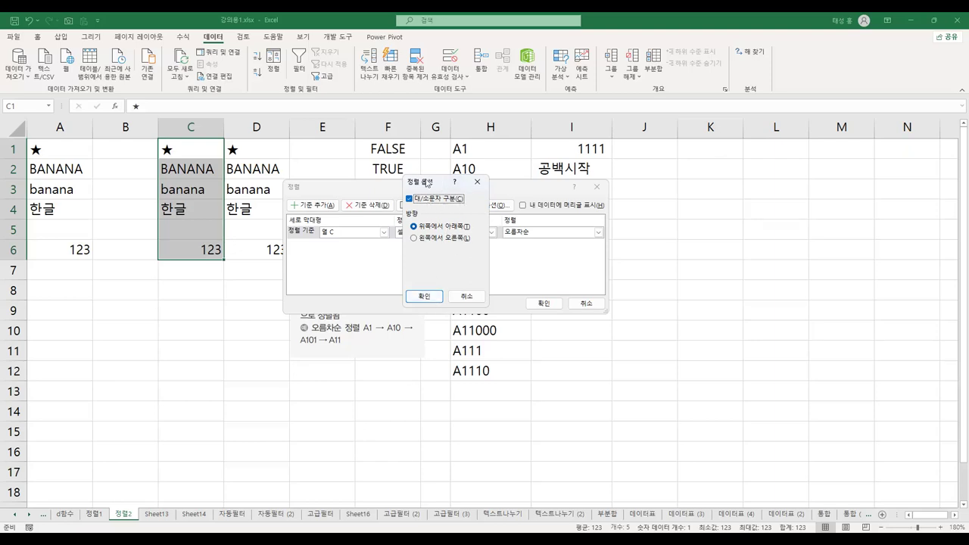
{"action": "left_click", "coordinate": [436, 299]}
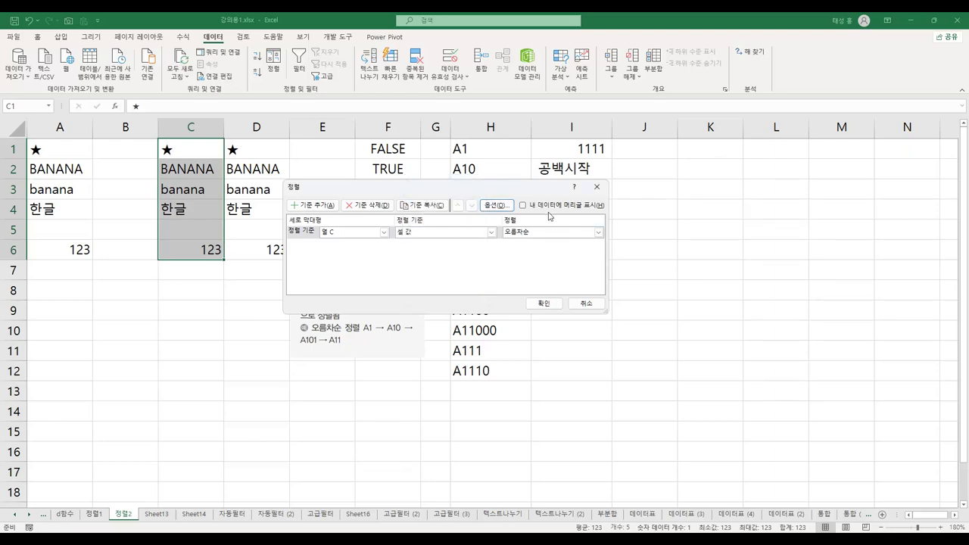
{"action": "left_click", "coordinate": [555, 210]}
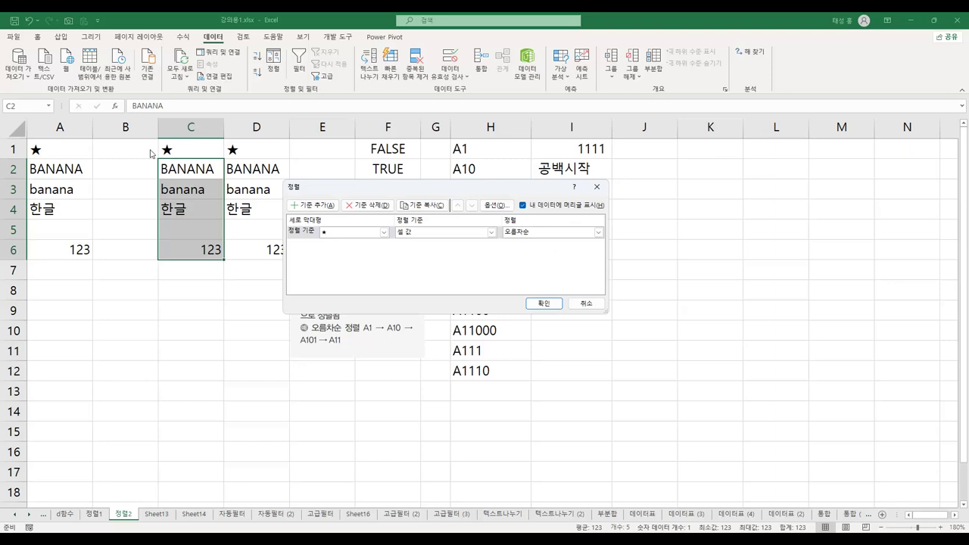
{"action": "left_click", "coordinate": [546, 207]}
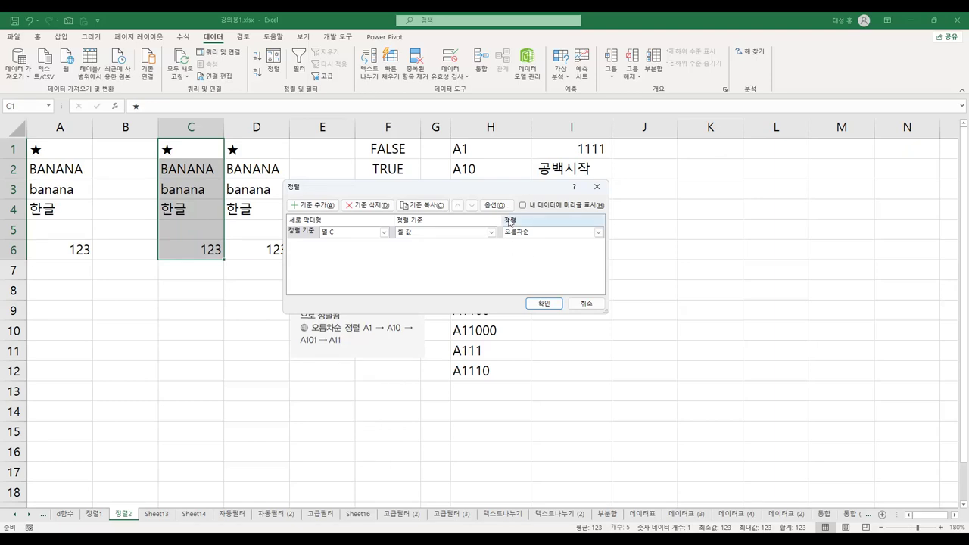
{"action": "left_click", "coordinate": [544, 302]}
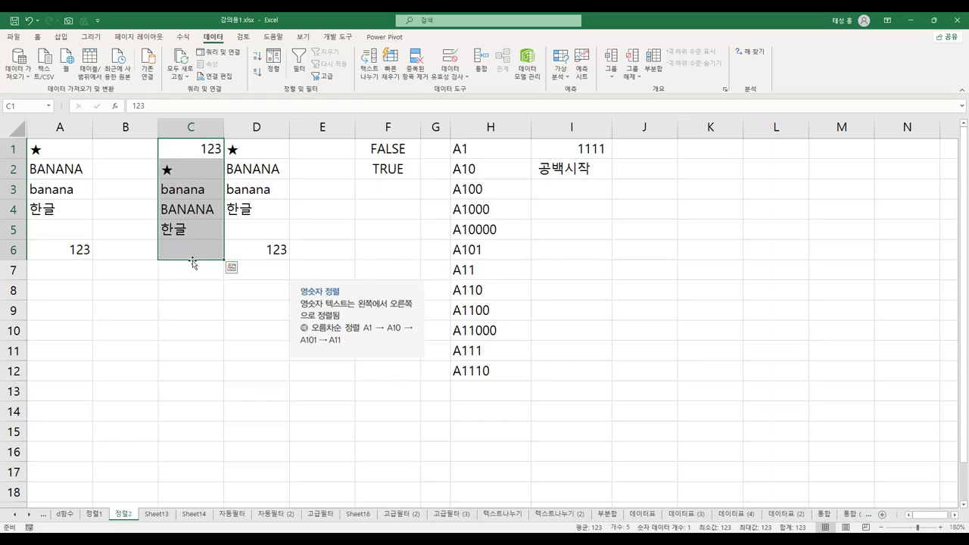
Step: Sort only the selected range D1:D6 descending with case sensitivity, and briefly mark cells C6:D6 with a red box
{"action": "left_click_drag", "start_coordinate": [250, 151], "coordinate": [264, 253]}
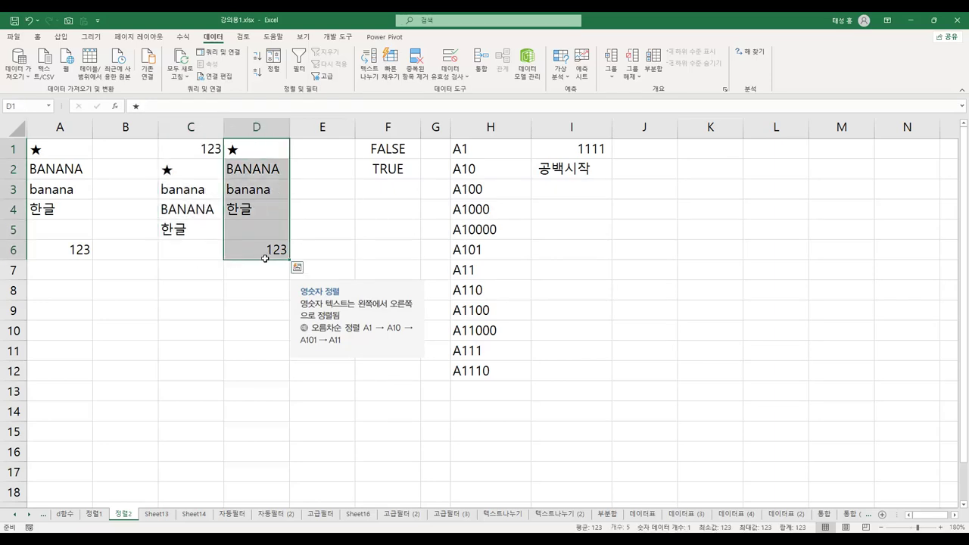
{"action": "left_click", "coordinate": [273, 62]}
{"action": "left_click", "coordinate": [393, 256]}
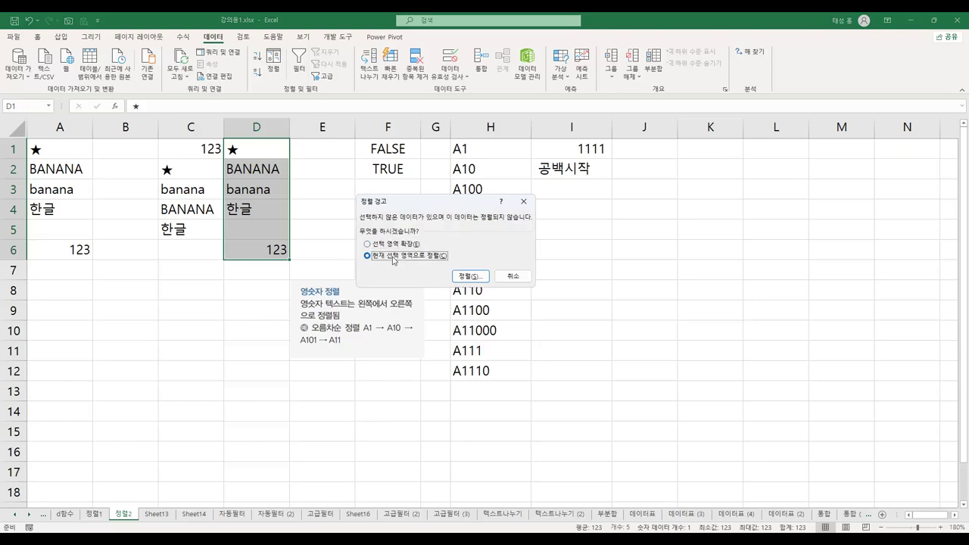
{"action": "left_click", "coordinate": [469, 275]}
{"action": "left_click", "coordinate": [501, 205]}
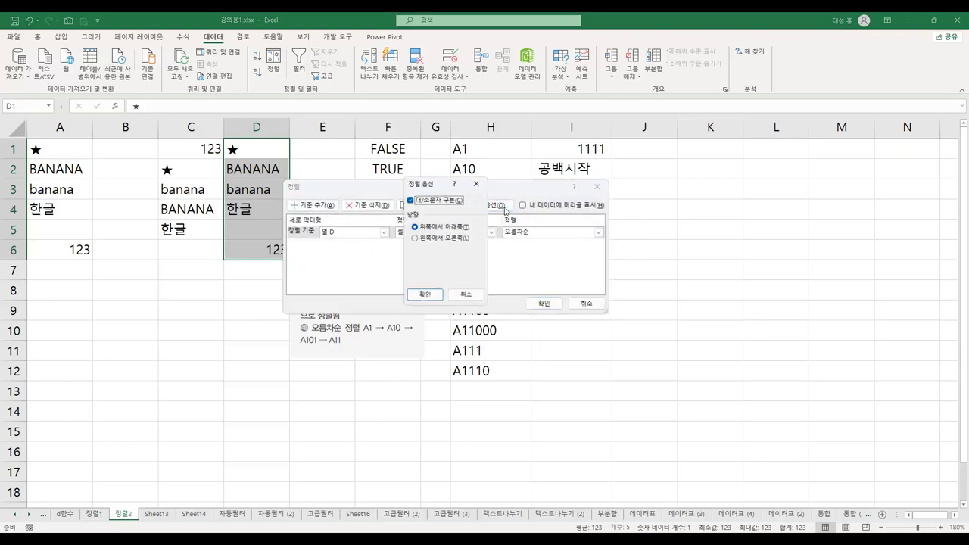
{"action": "left_click", "coordinate": [441, 295]}
{"action": "left_click", "coordinate": [598, 231]}
{"action": "left_click", "coordinate": [535, 248]}
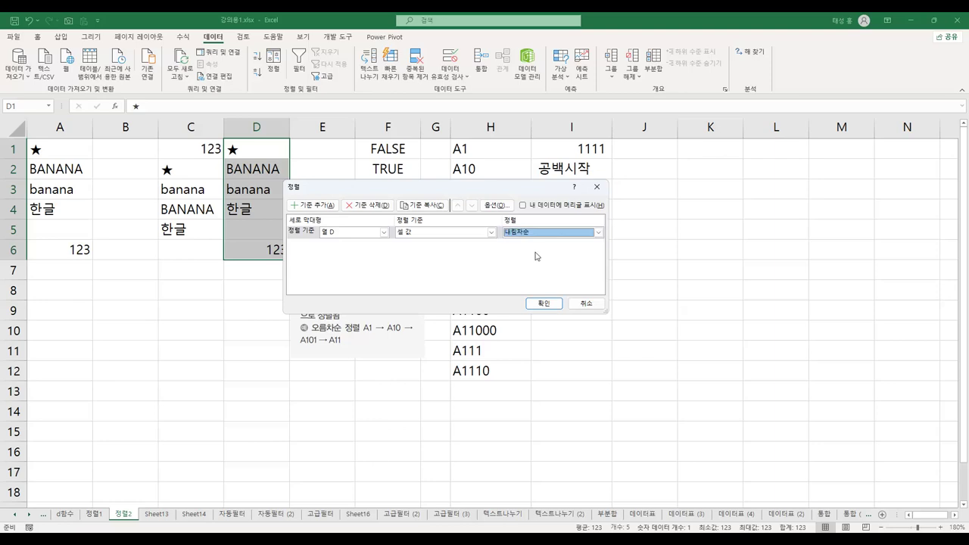
{"action": "left_click", "coordinate": [551, 304]}
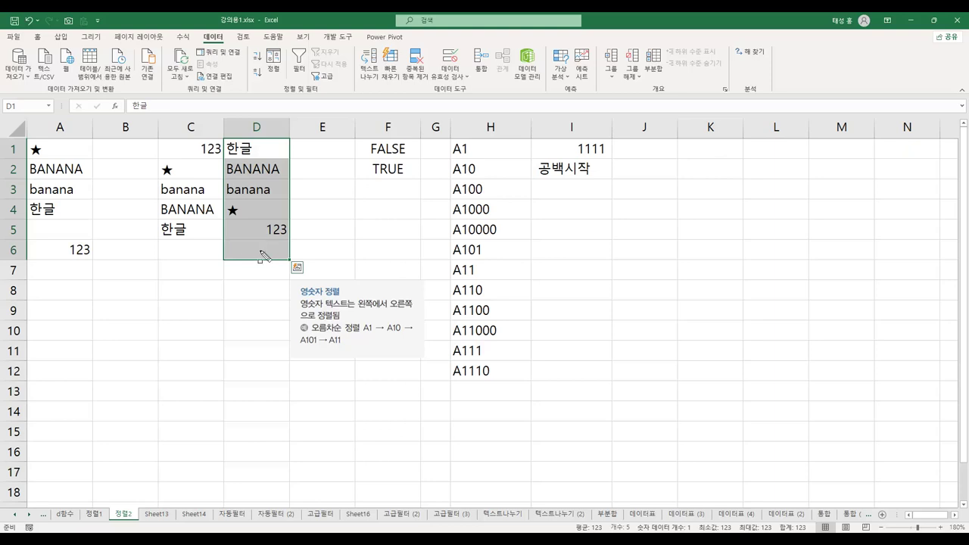
{"action": "left_click_drag", "start_coordinate": [160, 239], "coordinate": [288, 259]}
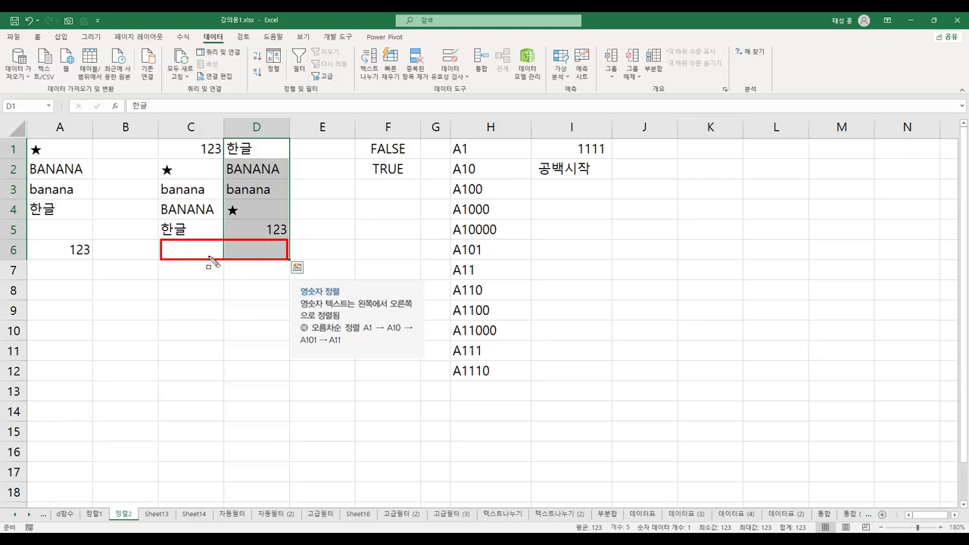
{"action": "key", "text": "Escape"}
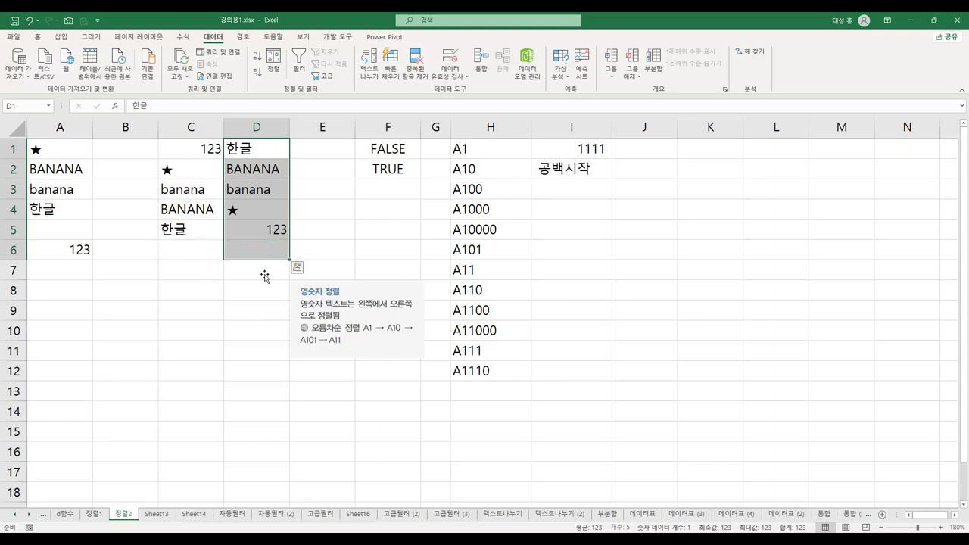
Step: Switch to the PDF in Edge, highlight and box 정렬 and 최대 64개 in red, and highlight the last bullet about sorting a specific cell range
{"action": "key", "text": "alt+Tab"}
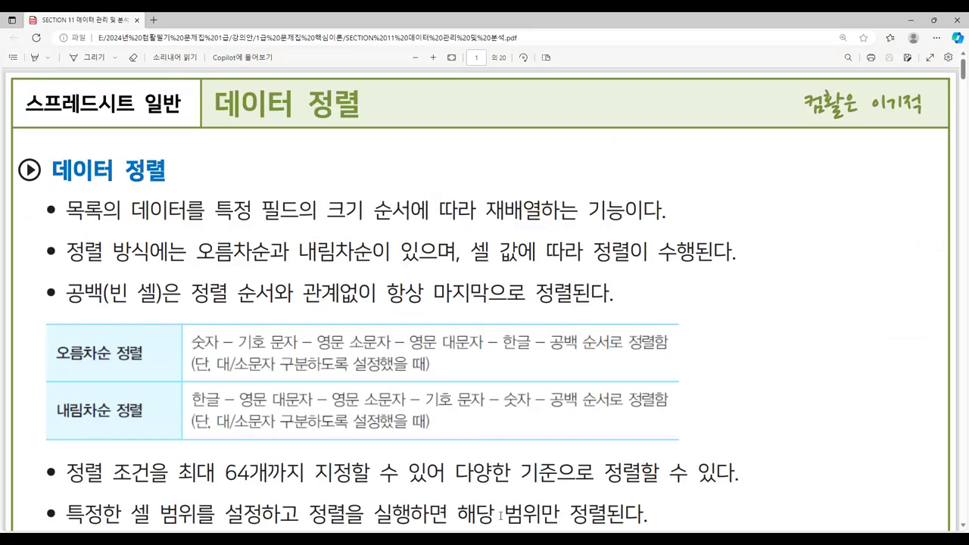
{"action": "scroll", "coordinate": [249, 362], "scroll_direction": "down", "scroll_amount": 1}
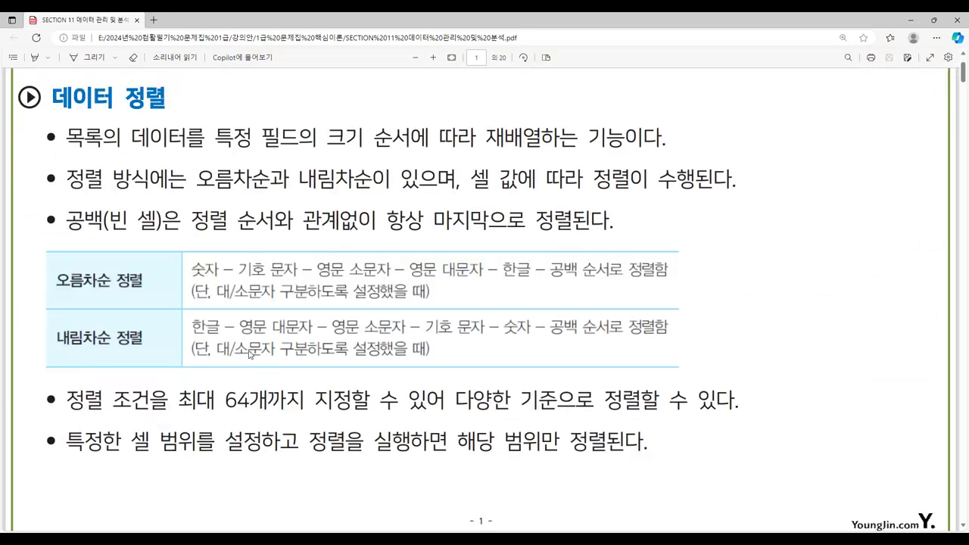
{"action": "key", "text": "ctrl+2"}
{"action": "mouse_move", "coordinate": [178, 389]}
{"action": "left_mouse_down"}
{"action": "mouse_move", "coordinate": [180, 408]}
{"action": "mouse_move", "coordinate": [274, 416]}
{"action": "left_mouse_up"}
{"action": "key", "text": "r"}
{"action": "left_click_drag", "start_coordinate": [176, 388], "coordinate": [270, 415]}
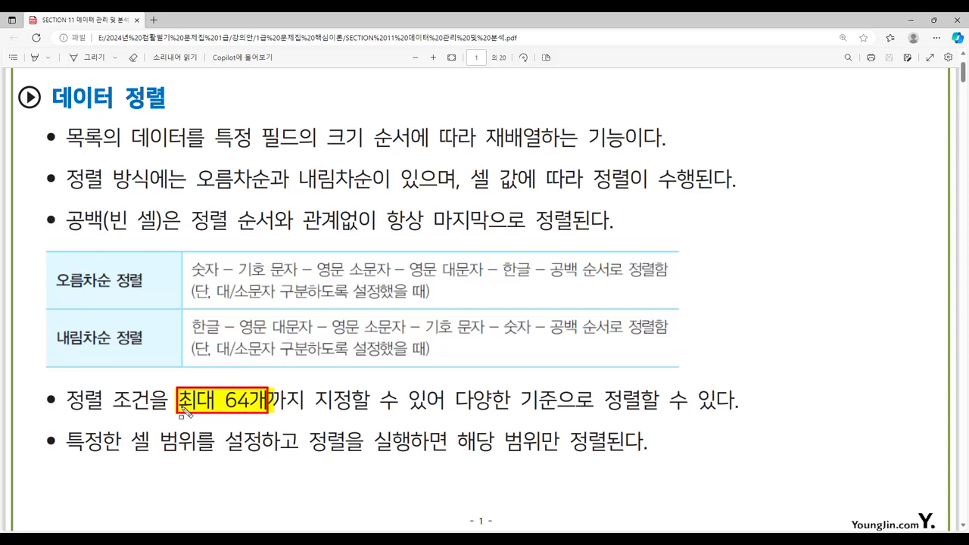
{"action": "left_click_drag", "start_coordinate": [62, 387], "coordinate": [103, 414]}
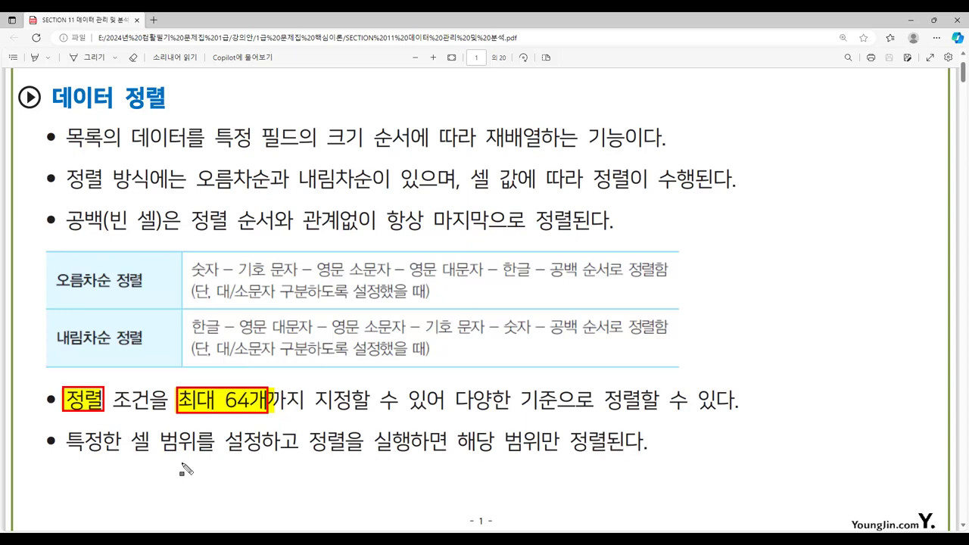
{"action": "mouse_move", "coordinate": [67, 443]}
{"action": "left_mouse_down"}
{"action": "mouse_move", "coordinate": [80, 454]}
{"action": "mouse_move", "coordinate": [645, 454]}
{"action": "left_mouse_up"}
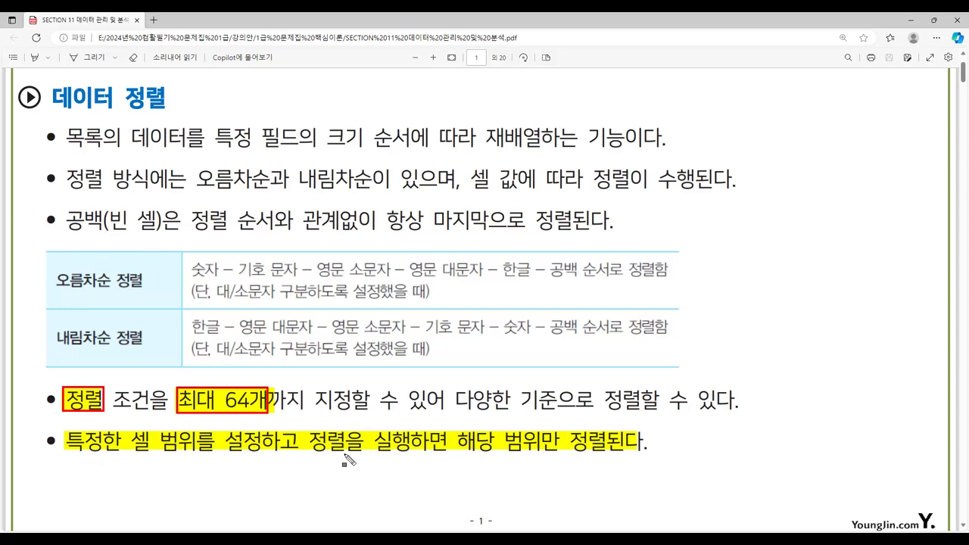